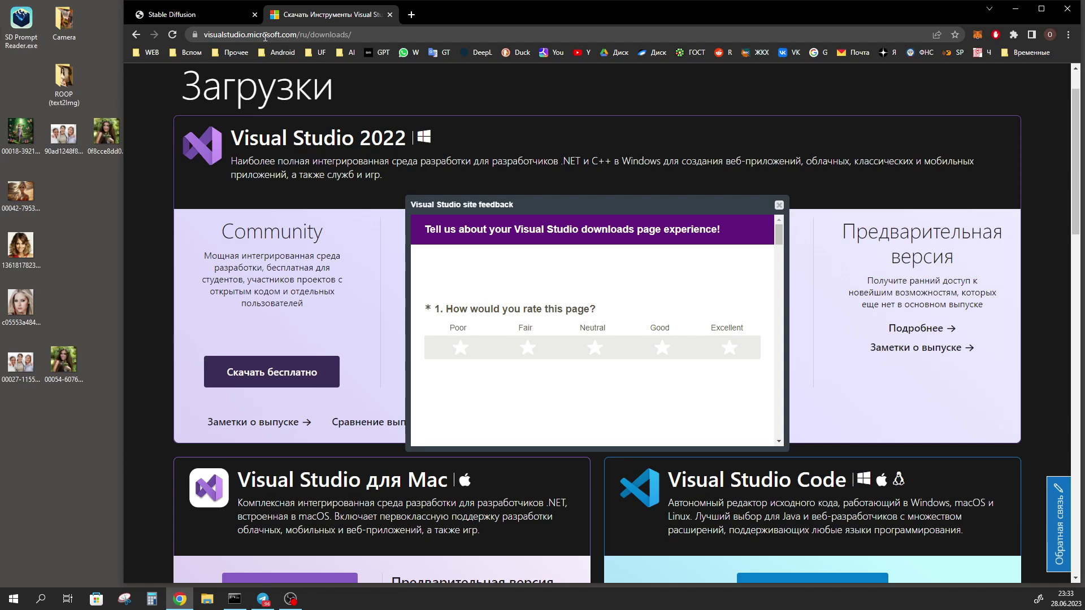
Reload the Visual Studio downloads page and download the free Visual Studio 2022 Community installer
click(360, 37)
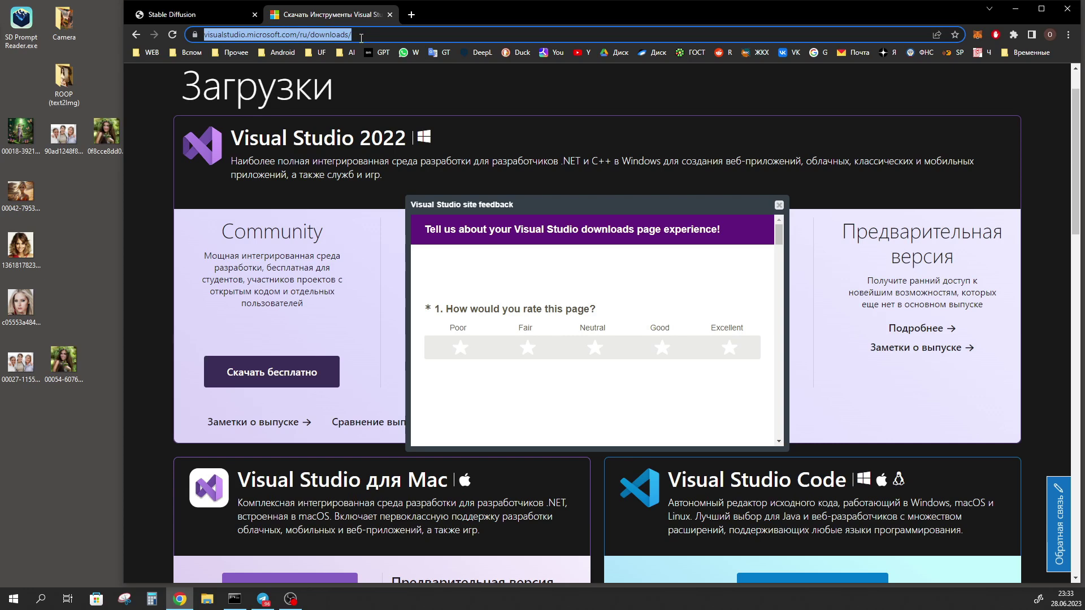
key(Return)
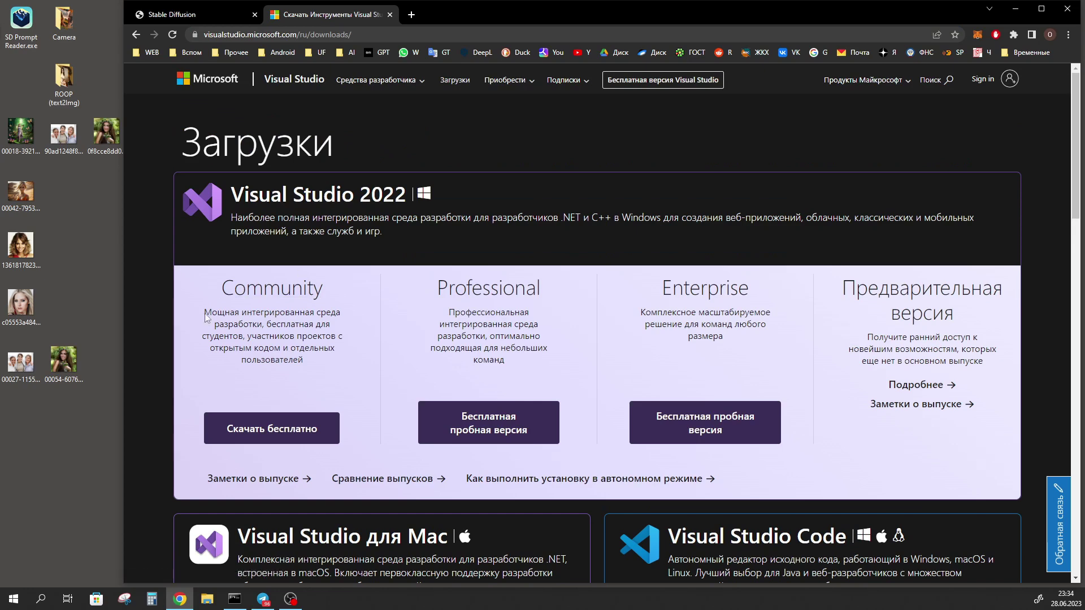
click(253, 430)
key(Return)
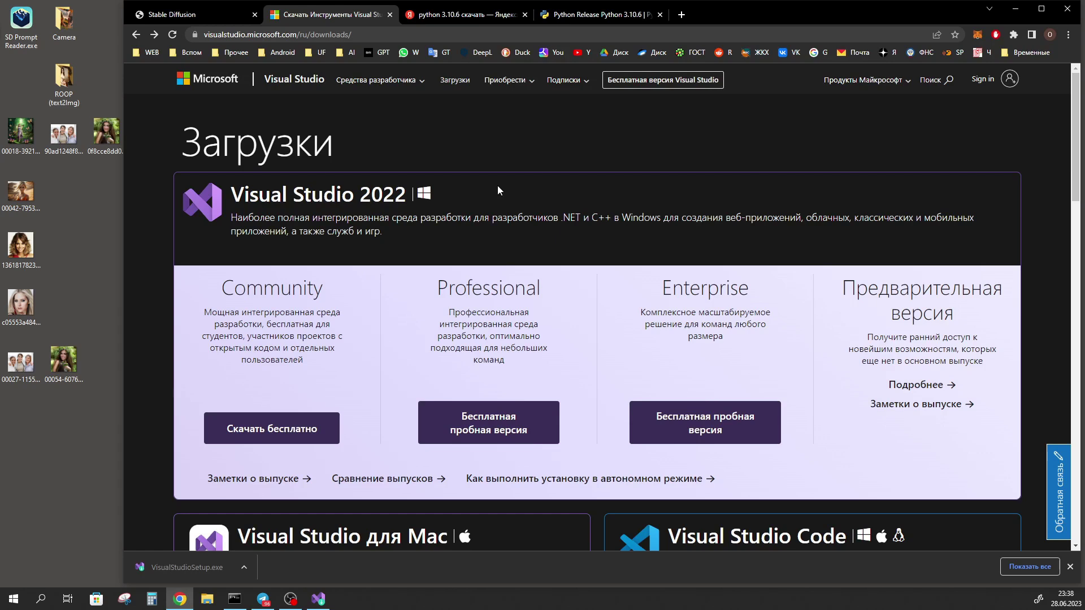
Search Yandex for "python 3.10.6 скачать" and look through the Python 3.10.6 release page on python.org
key(ctrl+Tab)
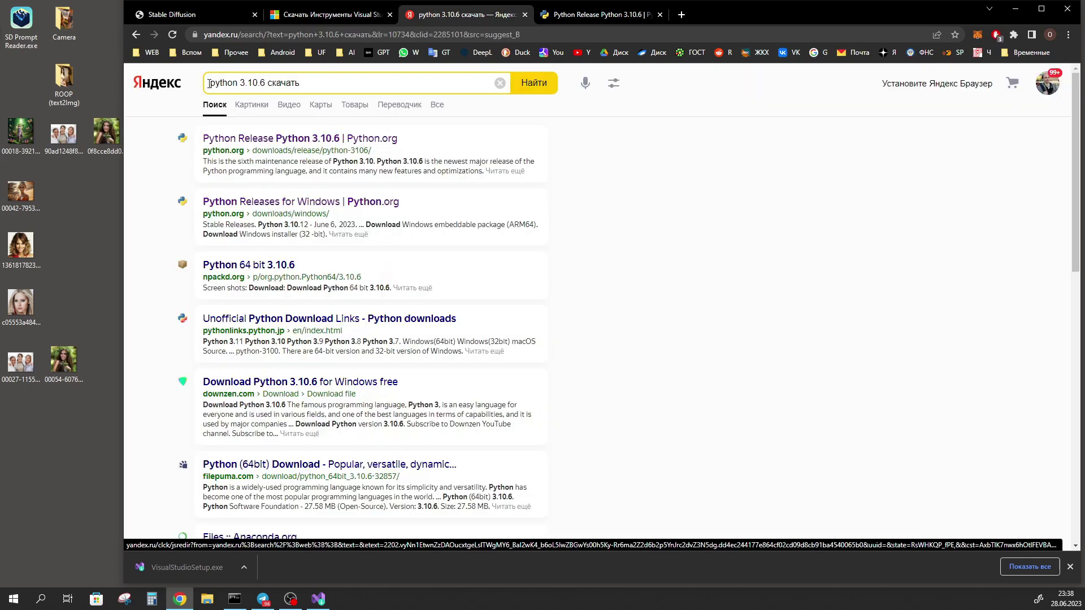
drag(211, 84, 313, 85)
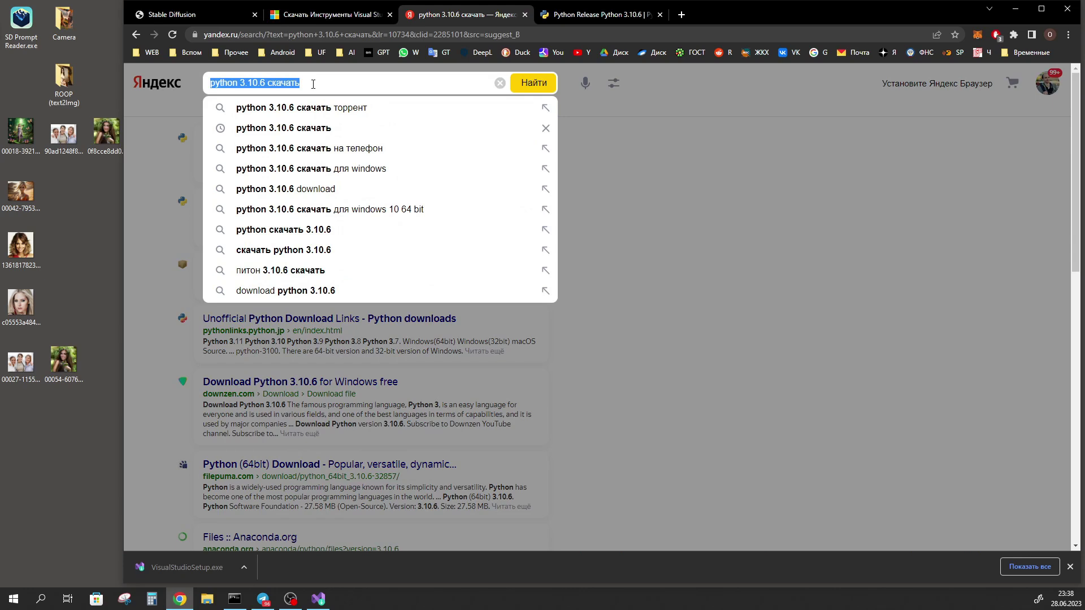
key(Return)
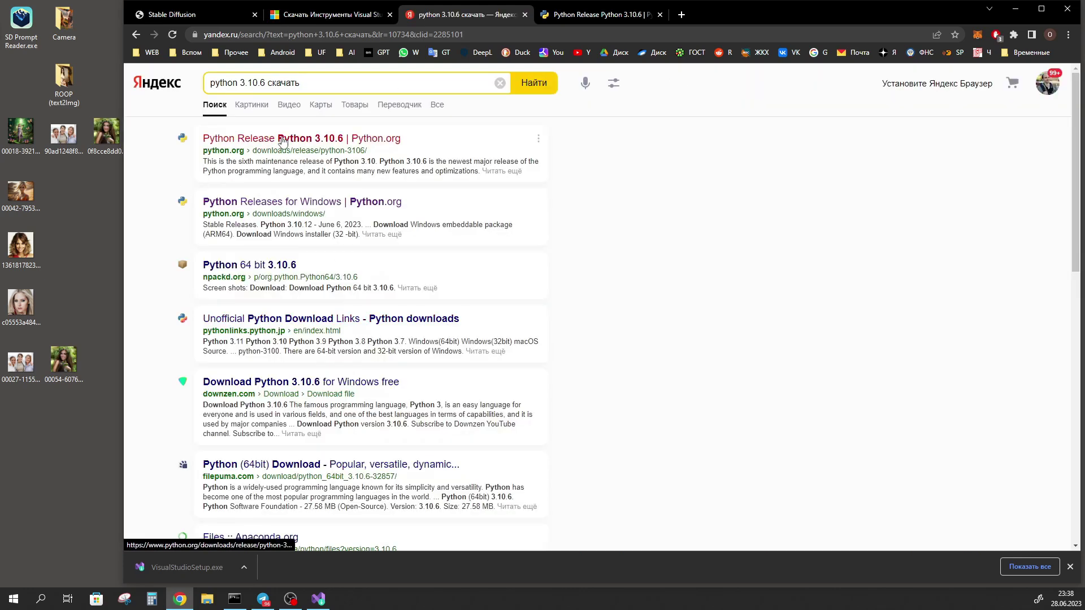
click(281, 139)
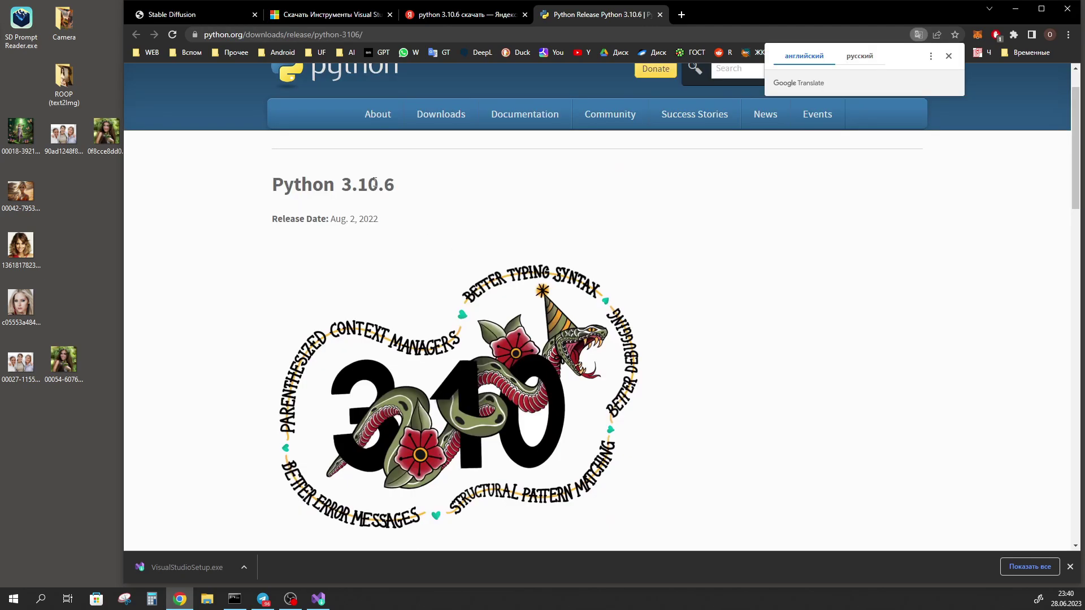
scroll(405, 191, down, 20)
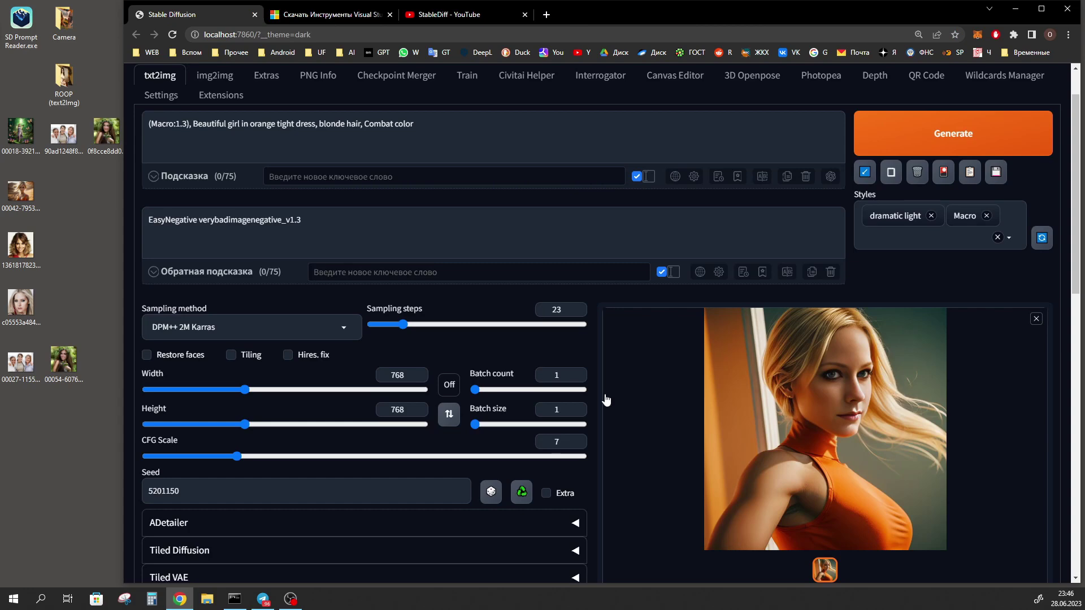
Load the available extensions list in Stable Diffusion, find the roop extension there, and return to the installed extensions
click(221, 95)
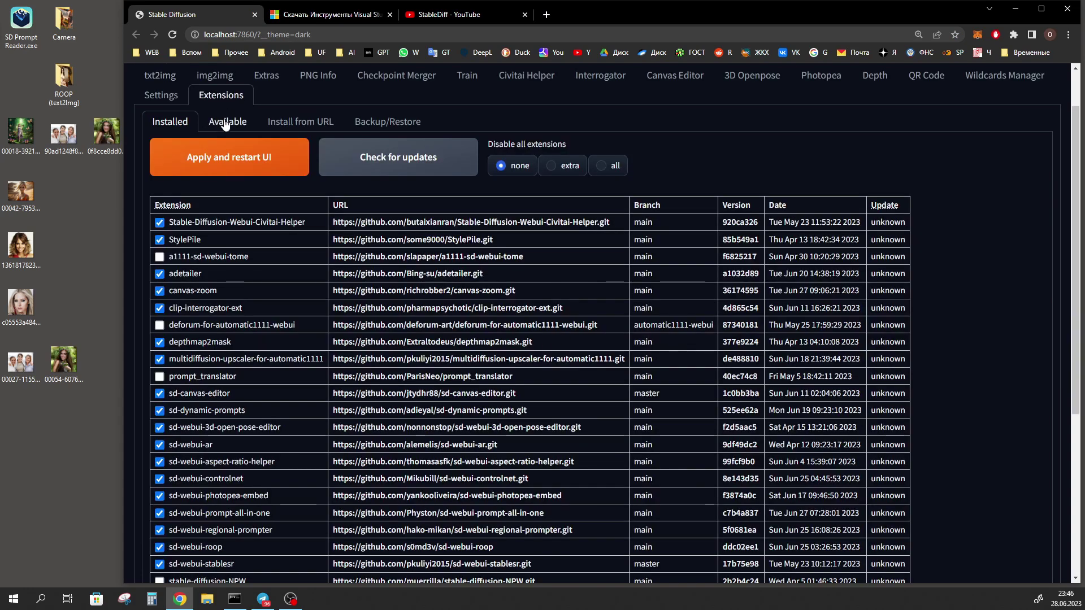
click(225, 124)
click(229, 213)
double_click(195, 376)
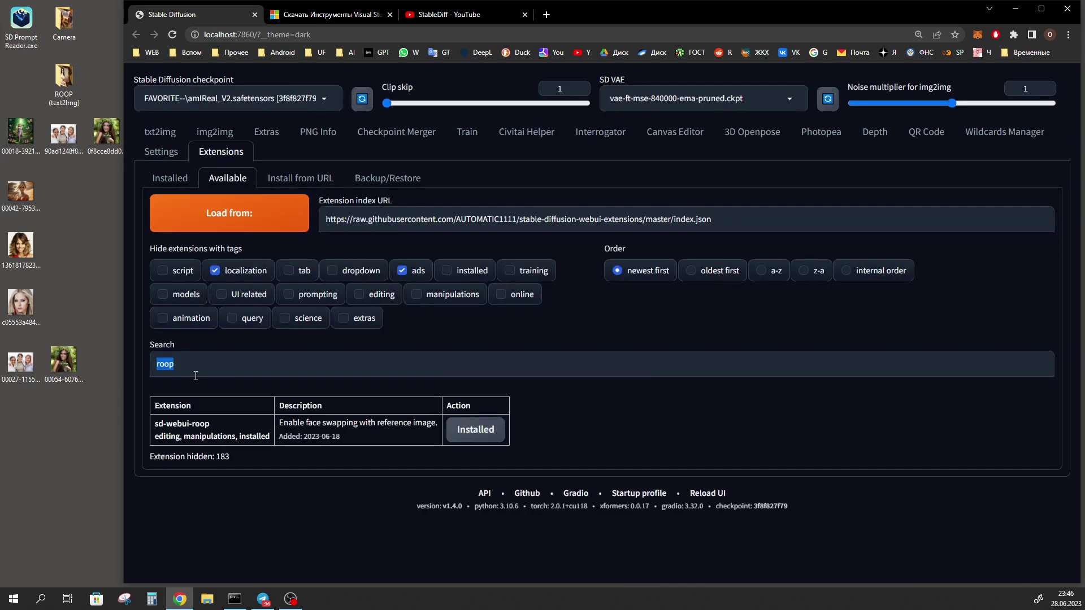
click(153, 428)
click(169, 179)
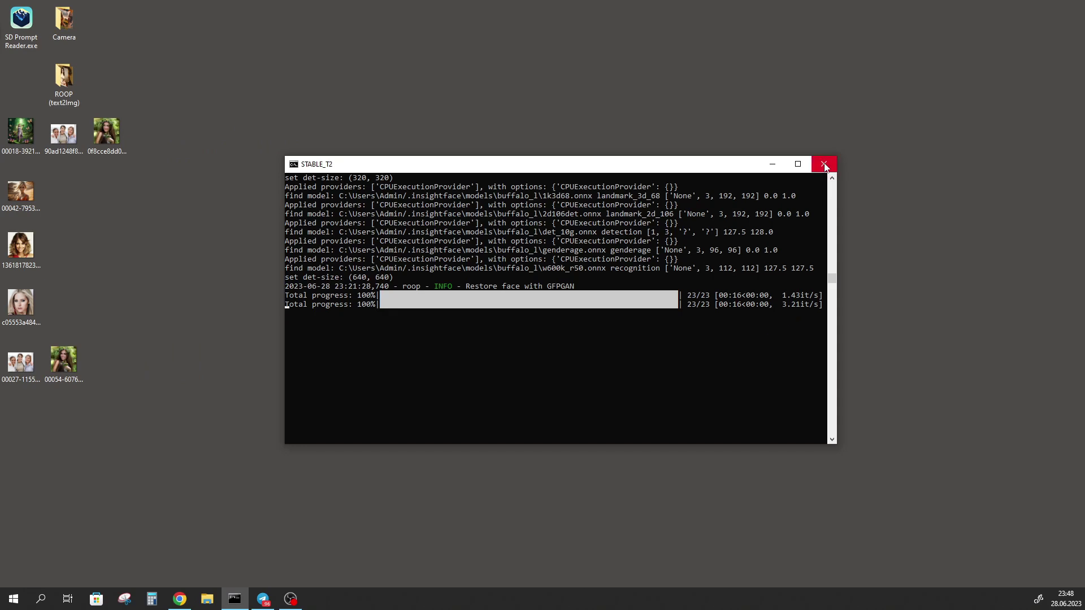
Review the roop section in txt2img, including its face restoration, upscaler and model settings
key(alt+Tab)
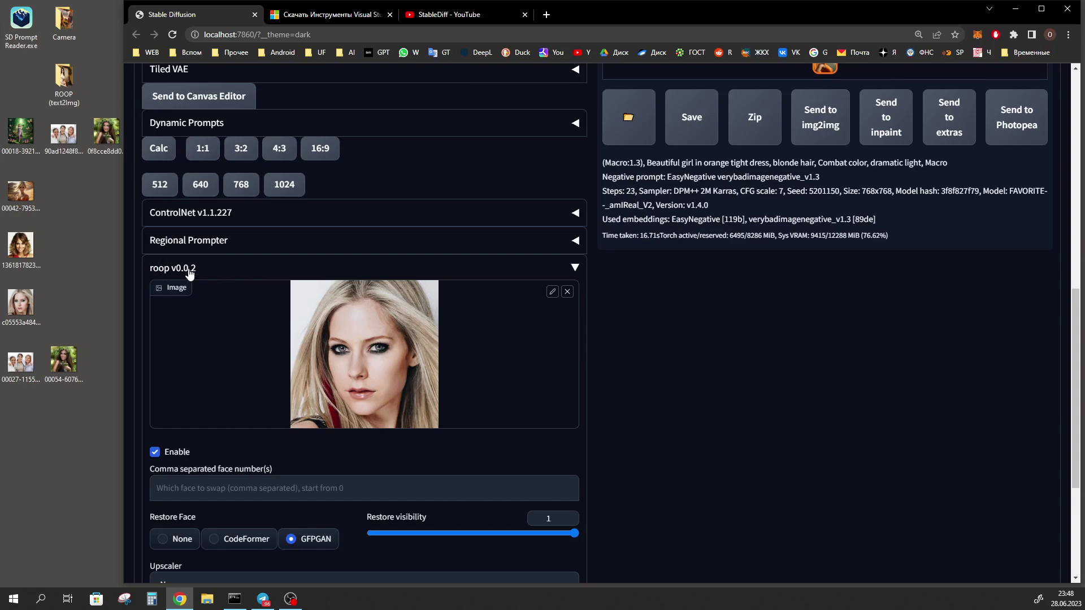
scroll(284, 310, up, 15)
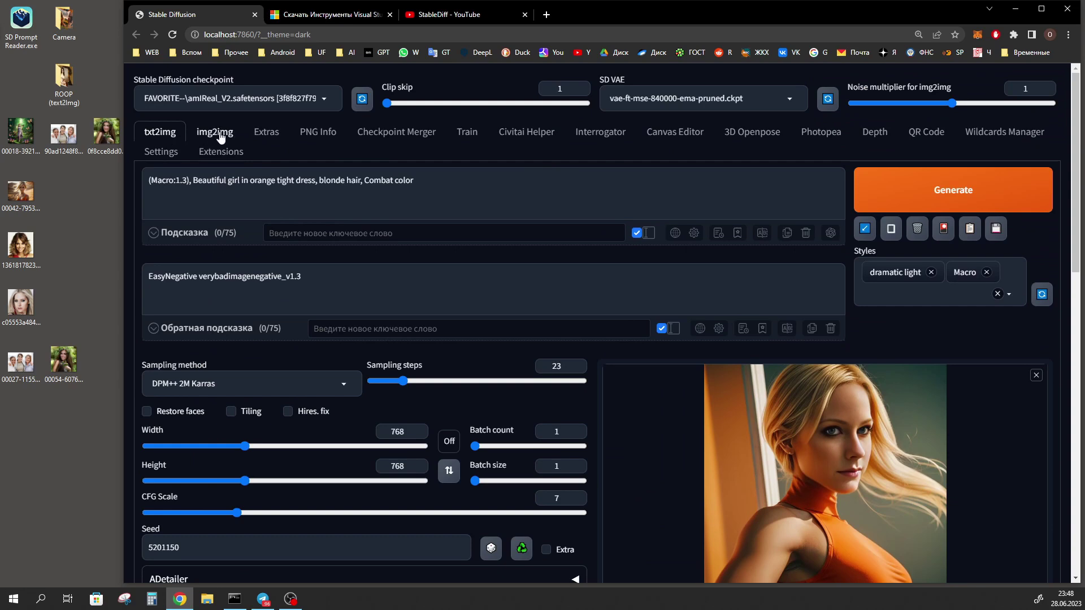
scroll(362, 483, down, 15)
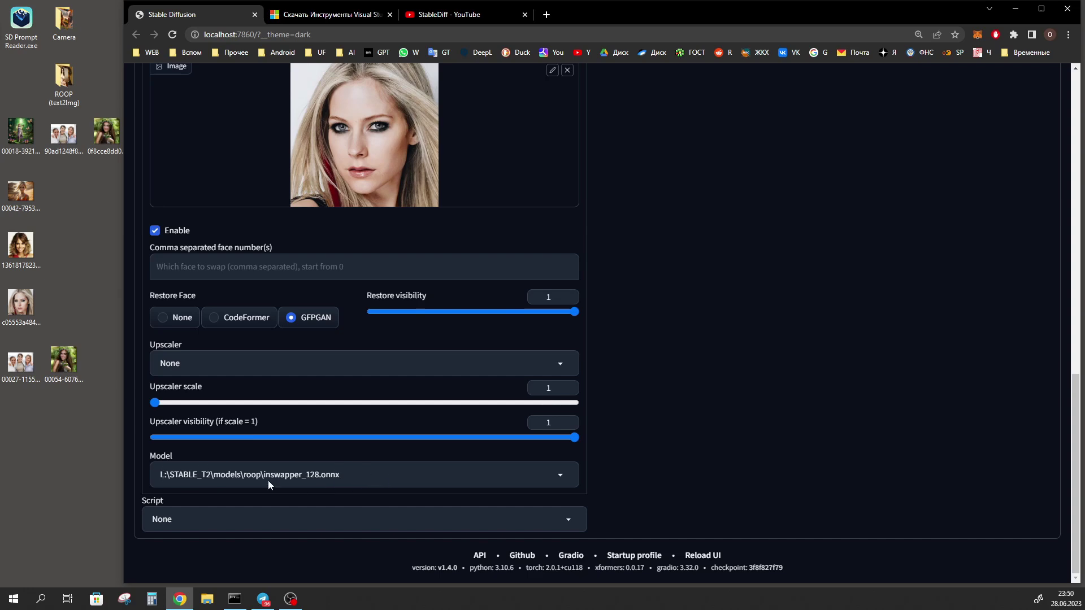
scroll(268, 485, up, 15)
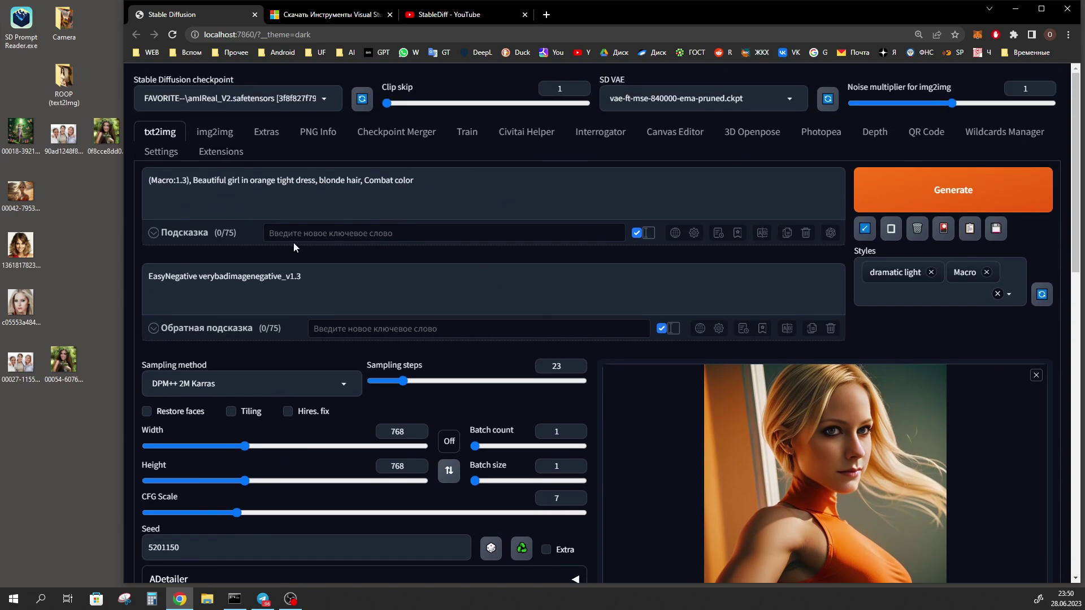
Open the sd-webui-roop repository from the installed extensions and save the README's inswapper_128.onnx model to the desktop
click(221, 152)
scroll(215, 282, down, 10)
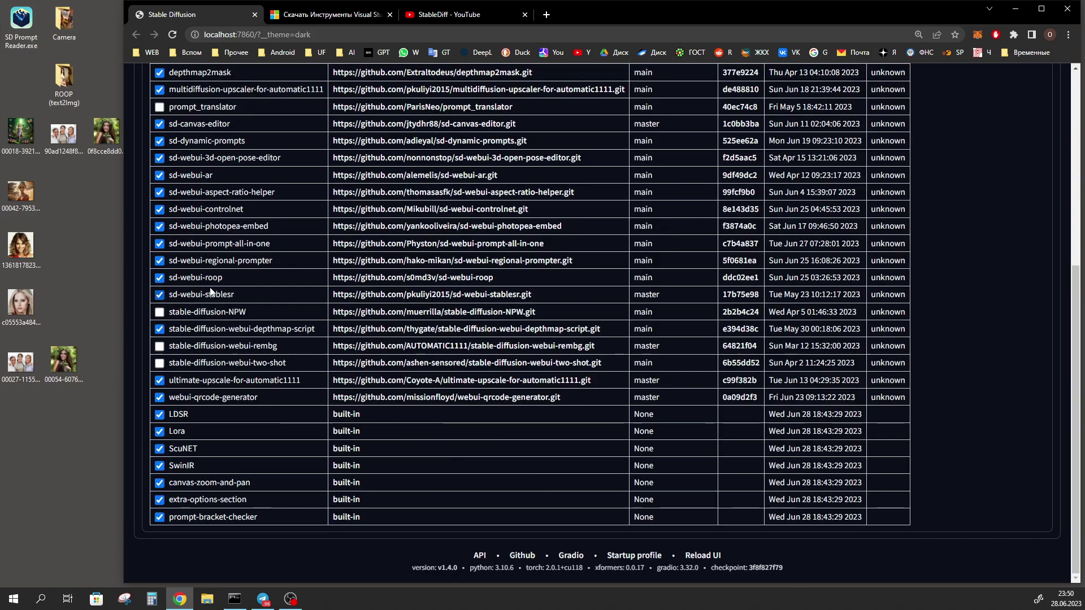
click(463, 278)
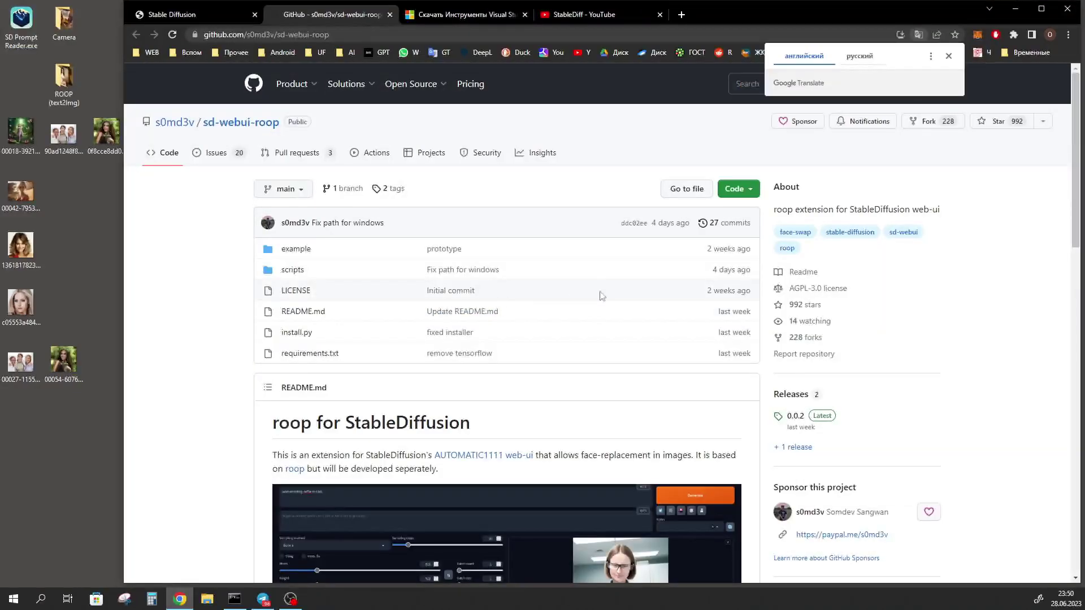
scroll(333, 211, down, 12)
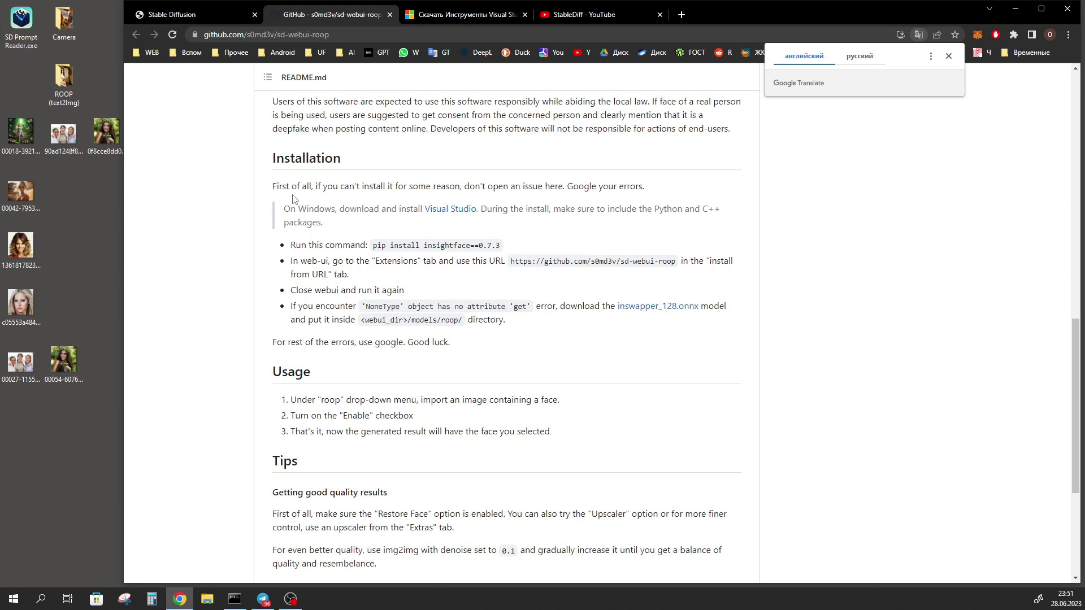
click(651, 309)
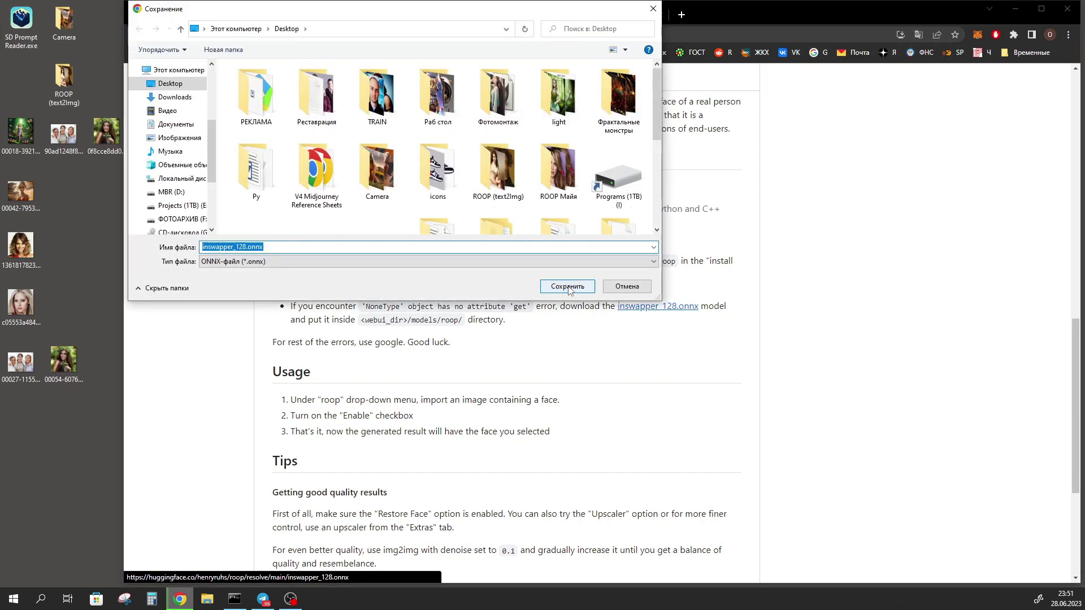
click(568, 287)
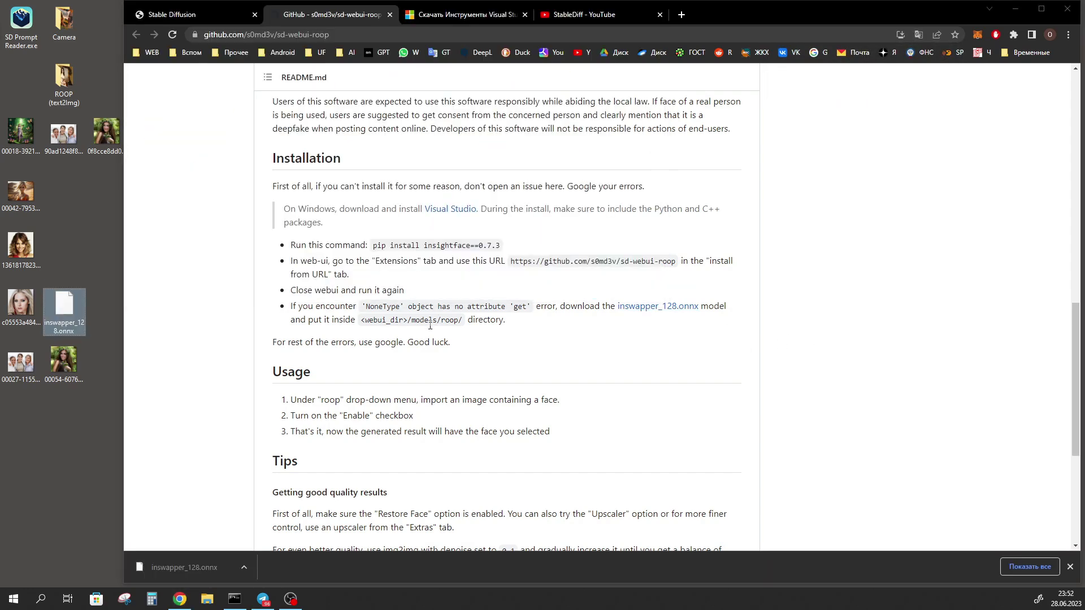
Check the model path in the README, browse STABLE_T2's models folder for the inswapper_128.onnx location, and close the folder window
drag(362, 323, 466, 324)
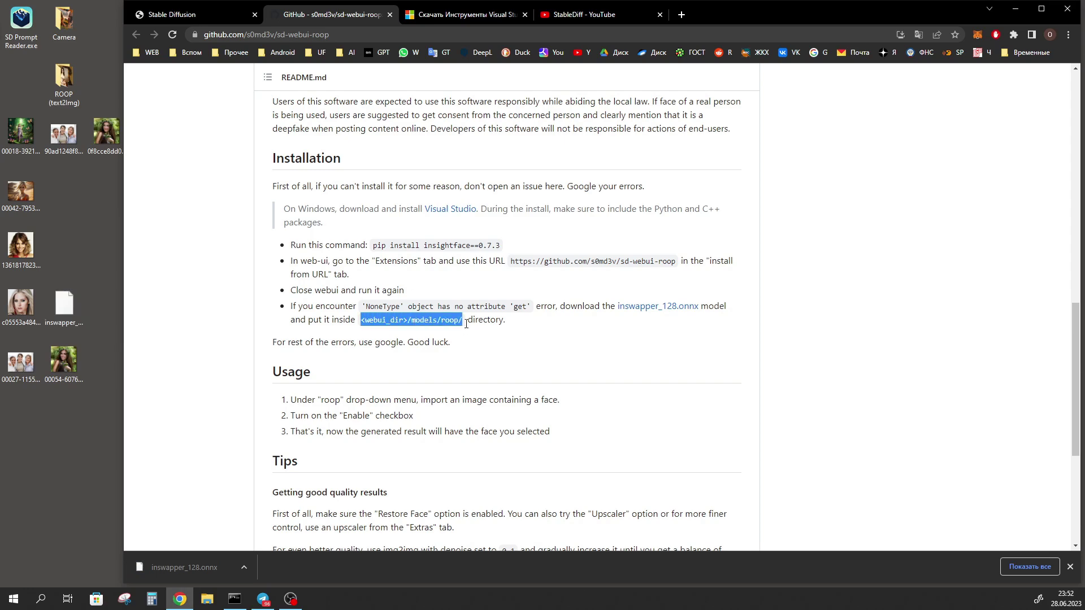
key(super+Down)
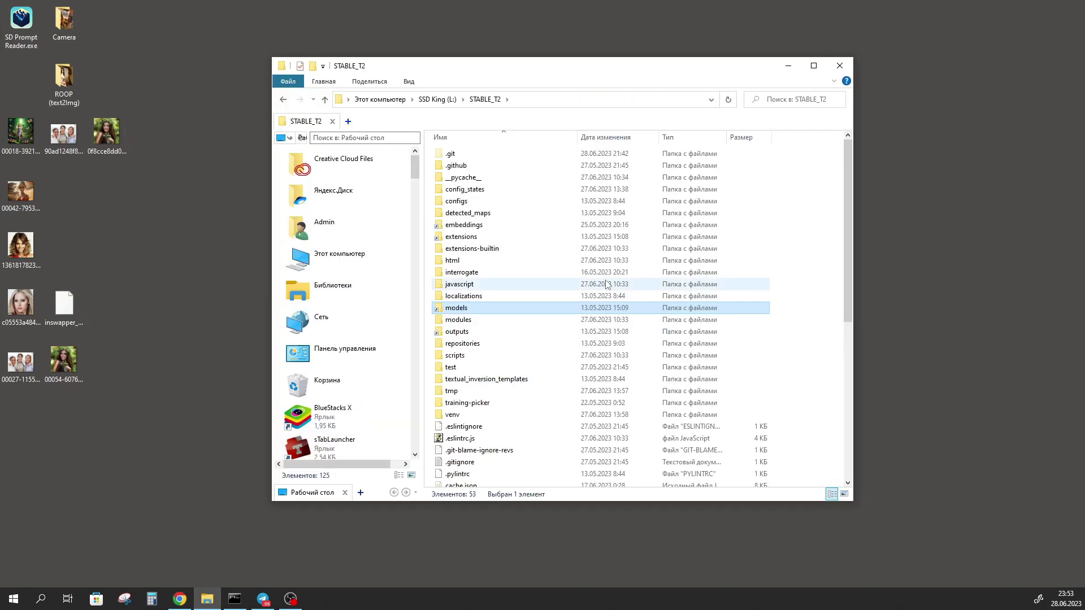
double_click(457, 310)
double_click(453, 391)
click(64, 308)
mouse_move(76, 307)
mouse_down()
mouse_move(544, 235)
mouse_move(45, 291)
mouse_move(77, 305)
mouse_up()
click(840, 65)
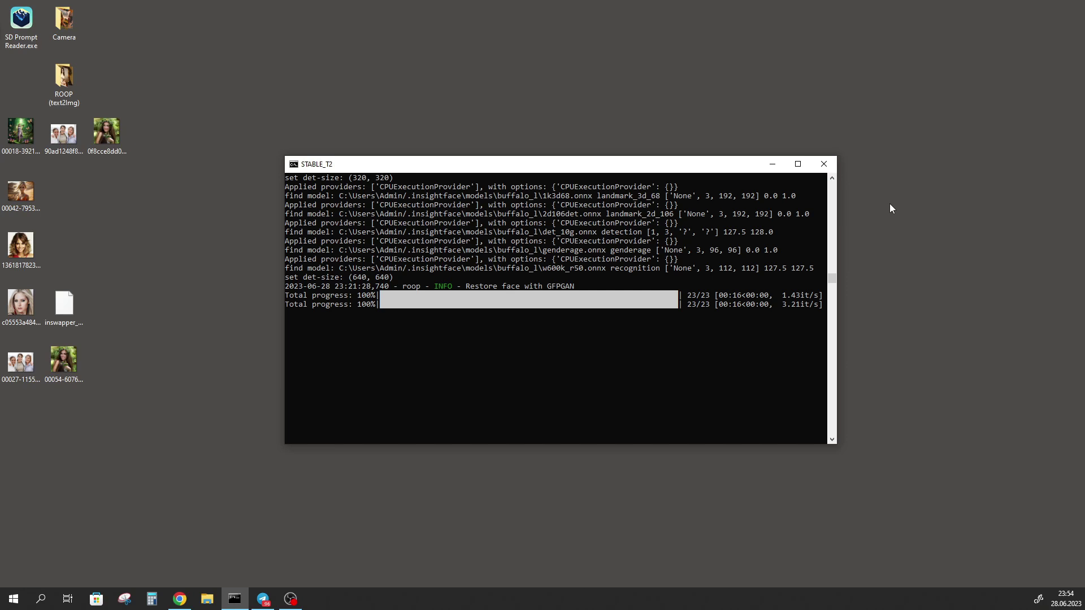
Check the model chosen in the txt2img roop section, view the img2img page, and return to txt2img
key(alt+Tab)
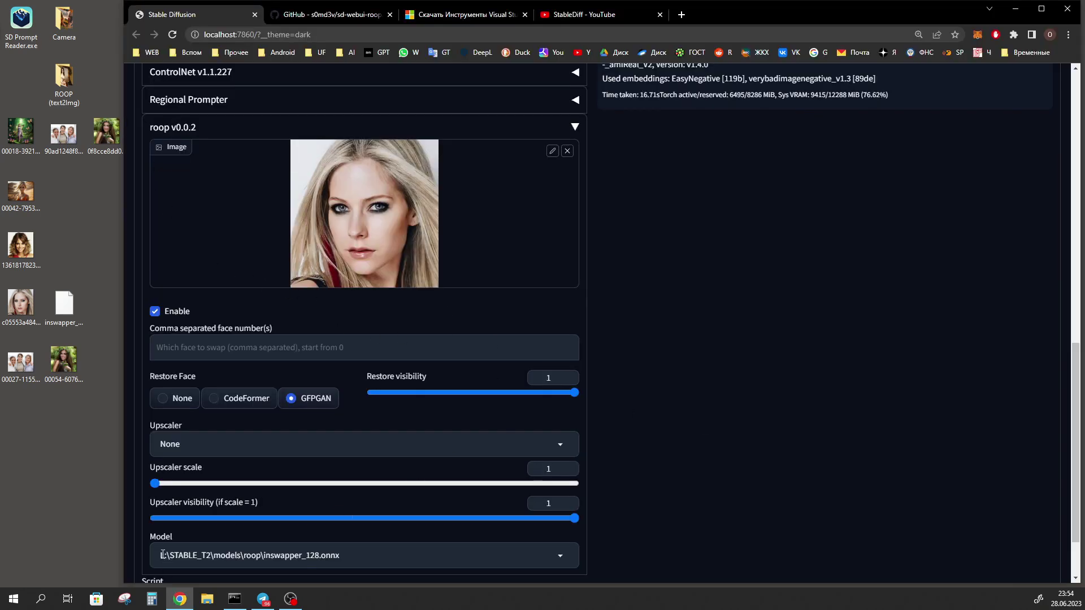
scroll(845, 340, down, 1)
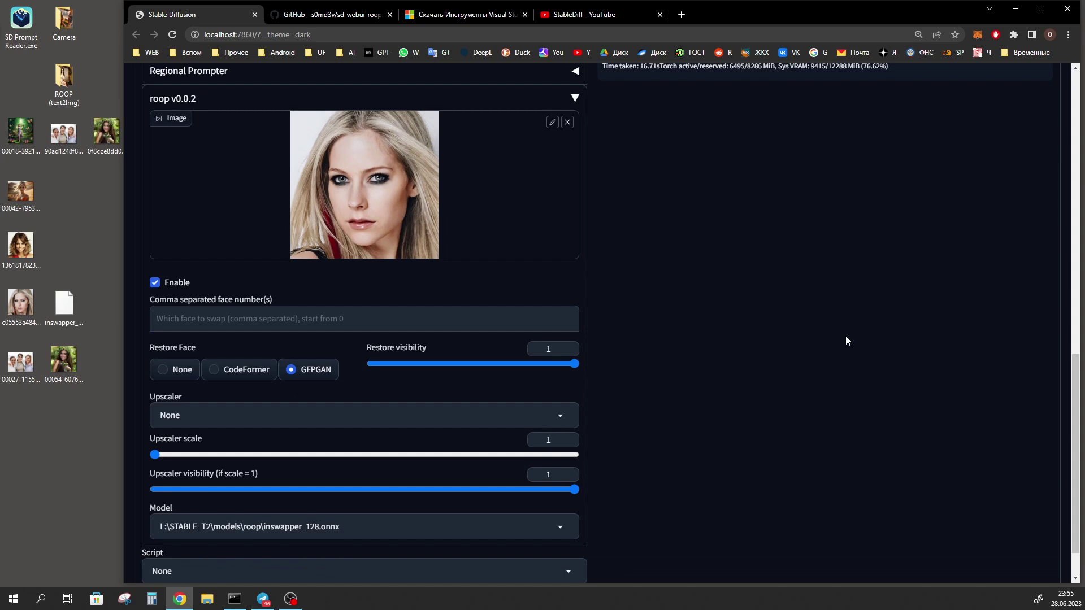
scroll(845, 340, up, 15)
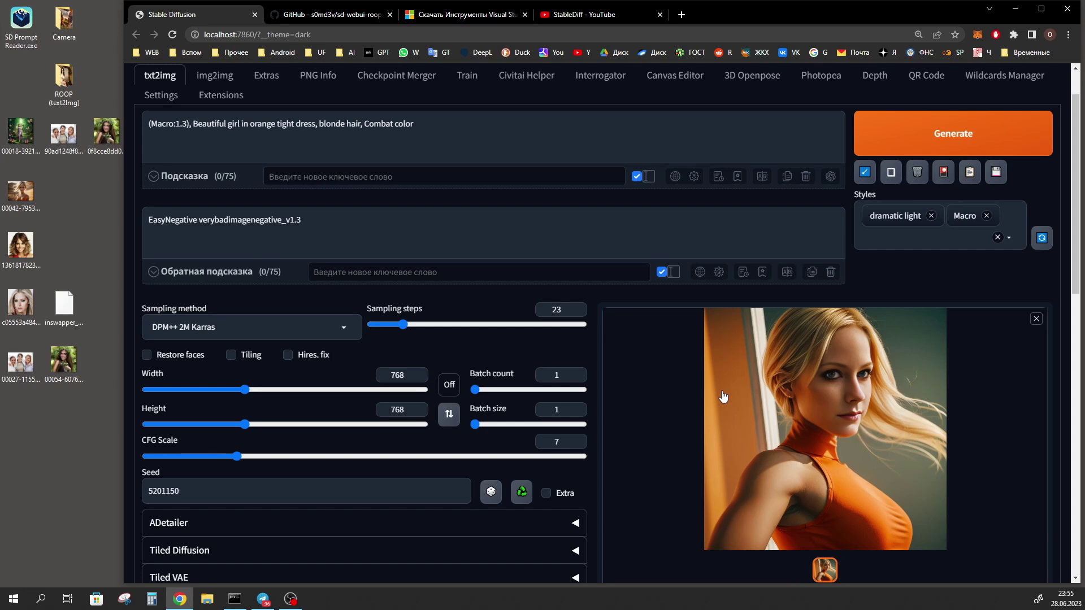
scroll(175, 118, up, 2)
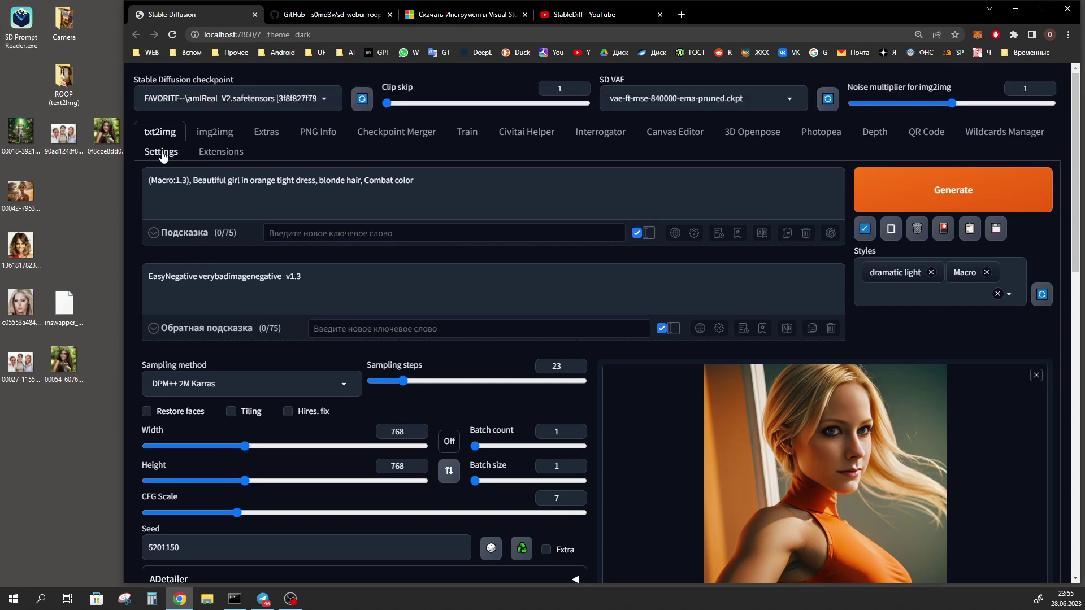
click(215, 131)
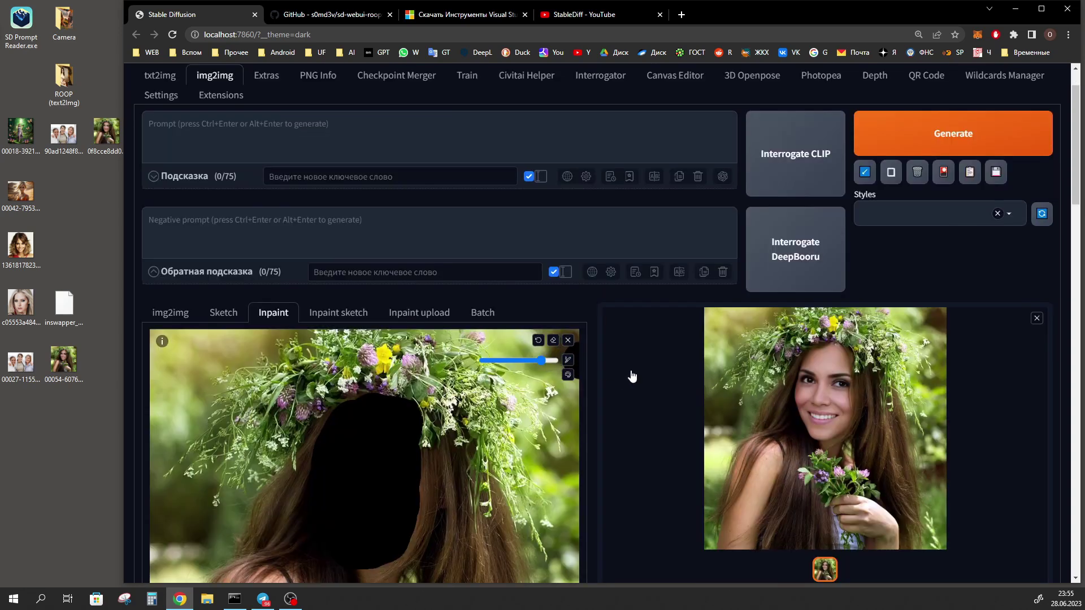
click(161, 77)
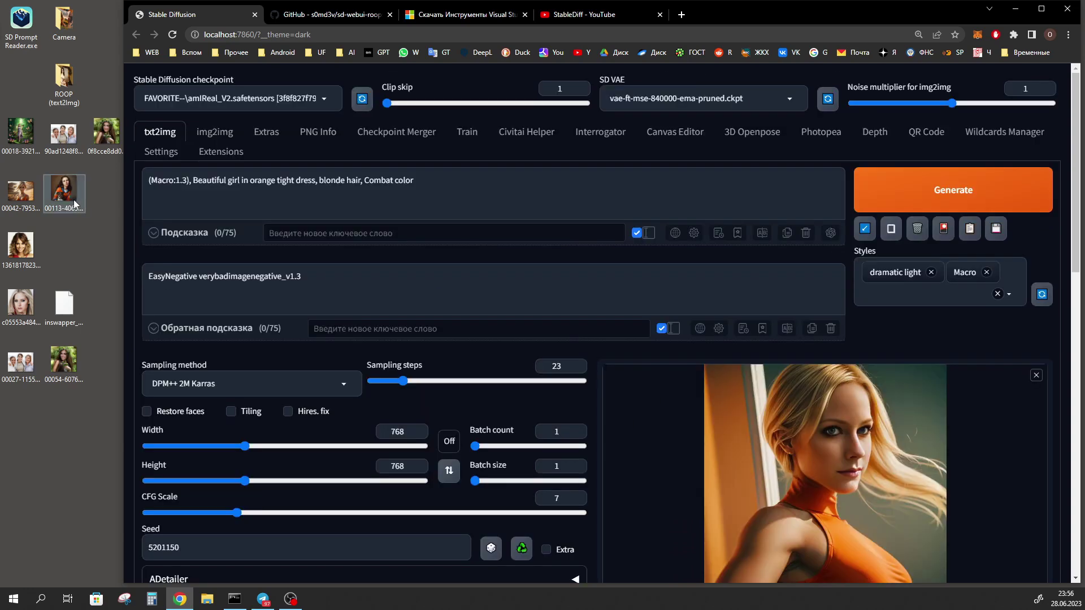
Fill the txt2img prompts and settings with the generation parameters from the 00113-4065 image on the desktop
drag(67, 197, 246, 186)
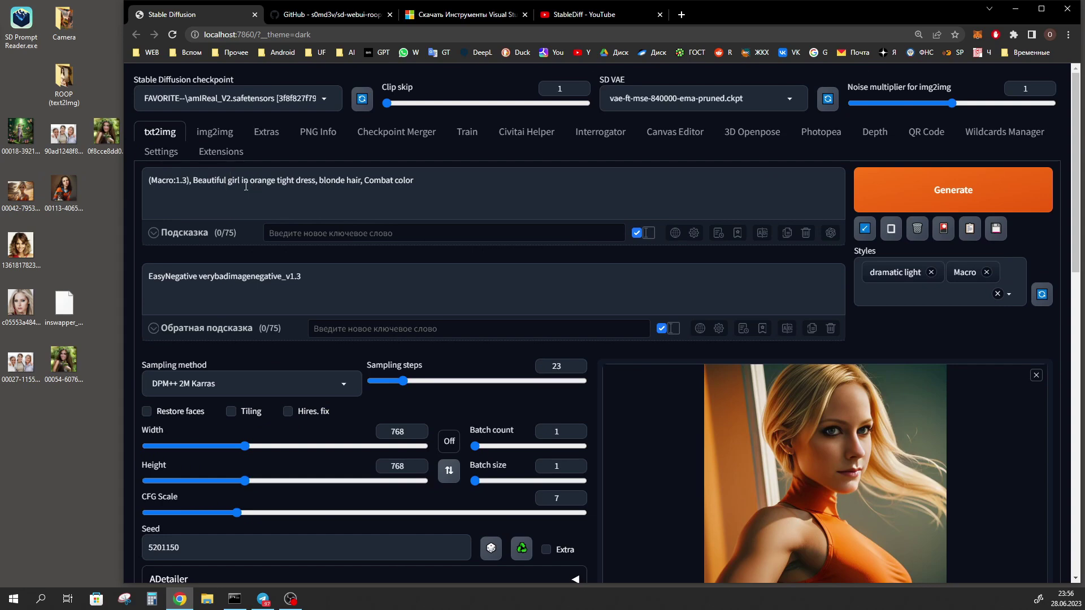
click(865, 230)
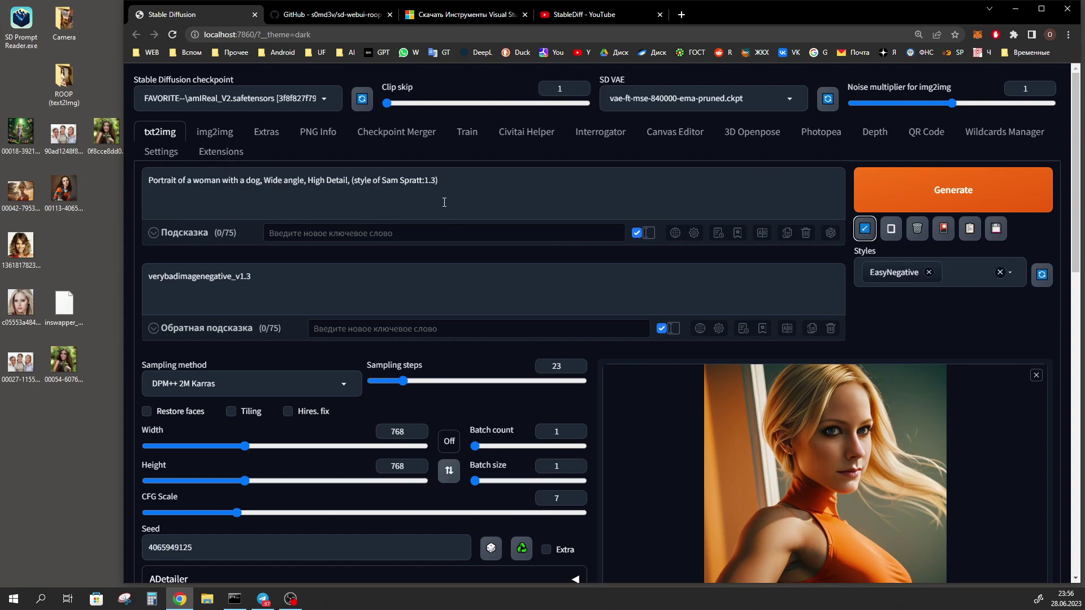
drag(464, 185, 133, 174)
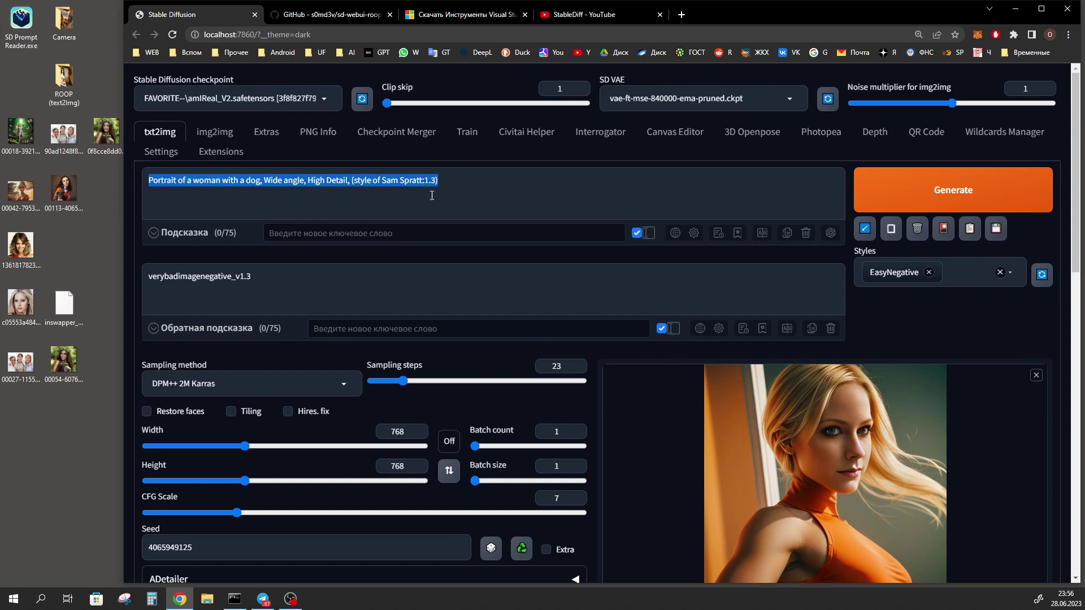
key(Tab)
Review the loaded txt2img size, sampling and seed settings and start generating the image
scroll(481, 267, down, 1)
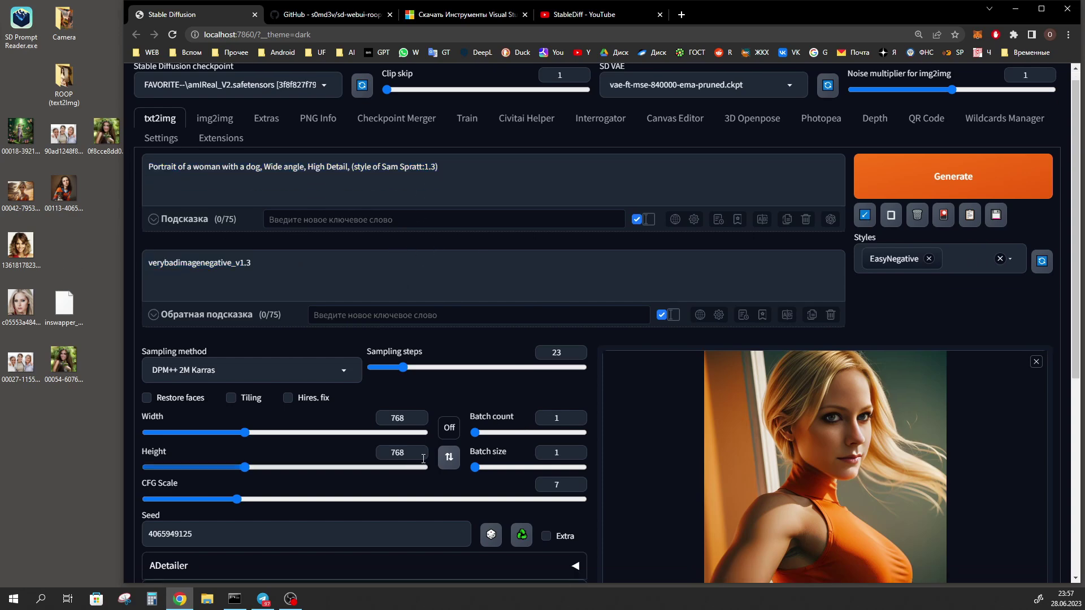
scroll(532, 458, down, 2)
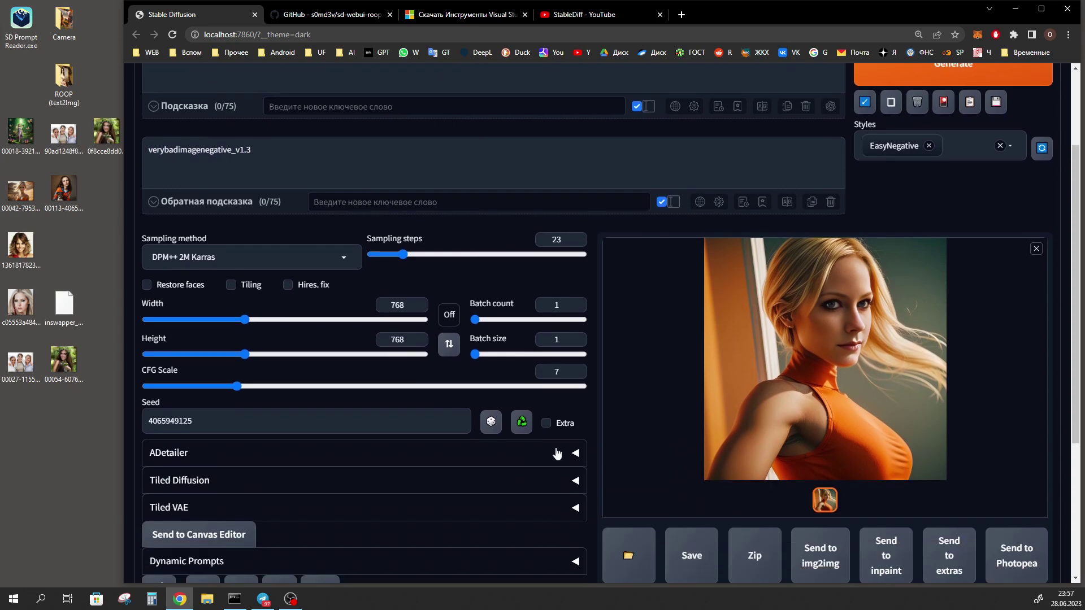
scroll(531, 458, up, 3)
key(ctrl+Return)
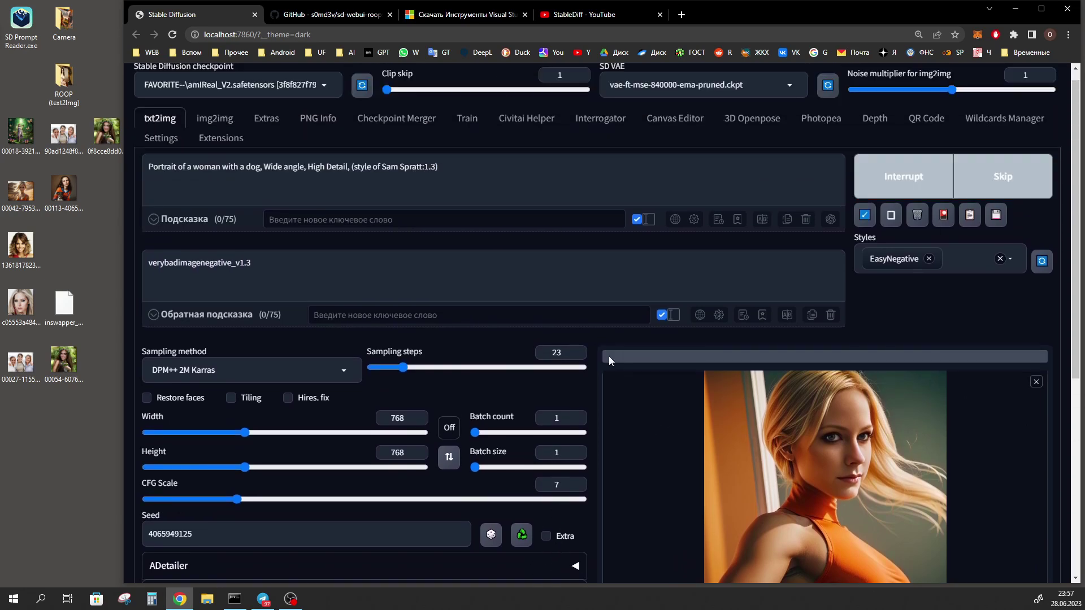
scroll(608, 354, down, 1)
click(492, 478)
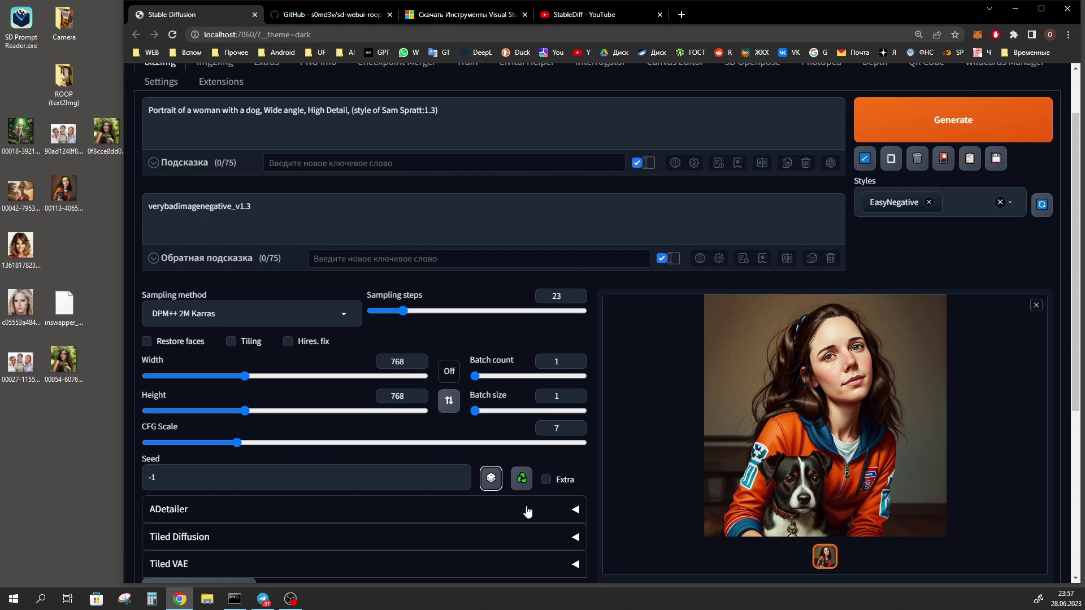
click(522, 480)
click(523, 479)
scroll(523, 480, up, 1)
scroll(600, 449, down, 5)
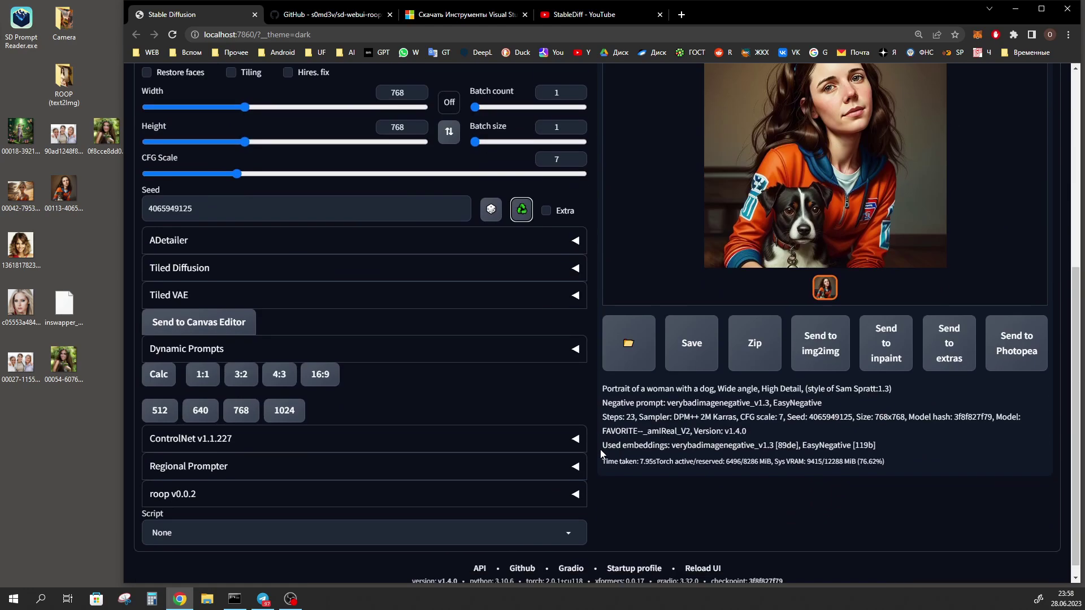
click(177, 500)
scroll(347, 417, down, 5)
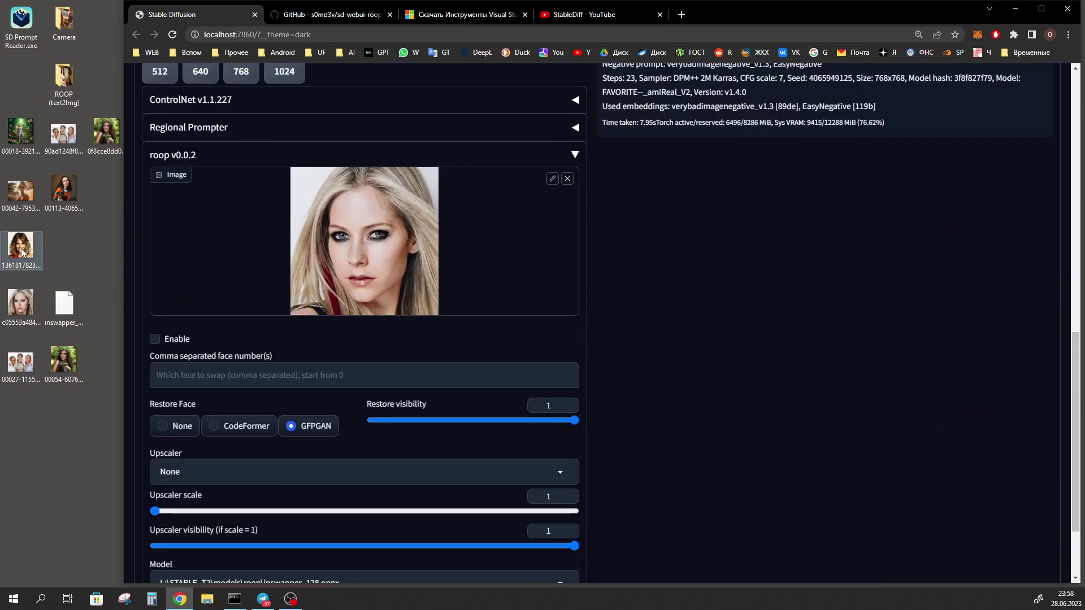
drag(21, 253, 350, 237)
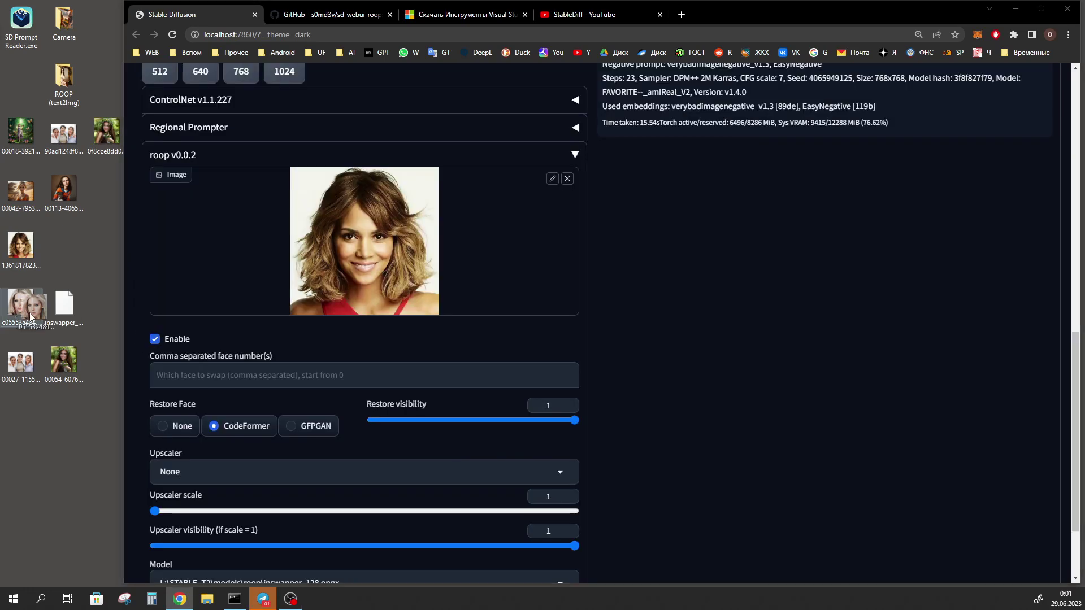
Replace the txt2img roop source face with the desktop portrait starting with c05553a484, and review the output and roop settings
drag(364, 255, 364, 255)
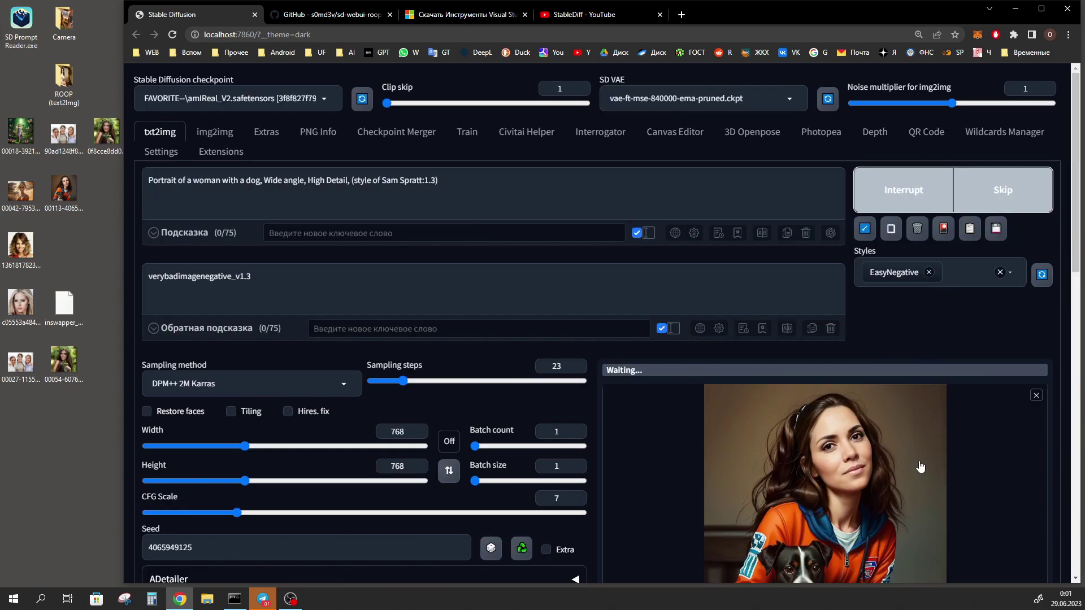
scroll(919, 460, down, 3)
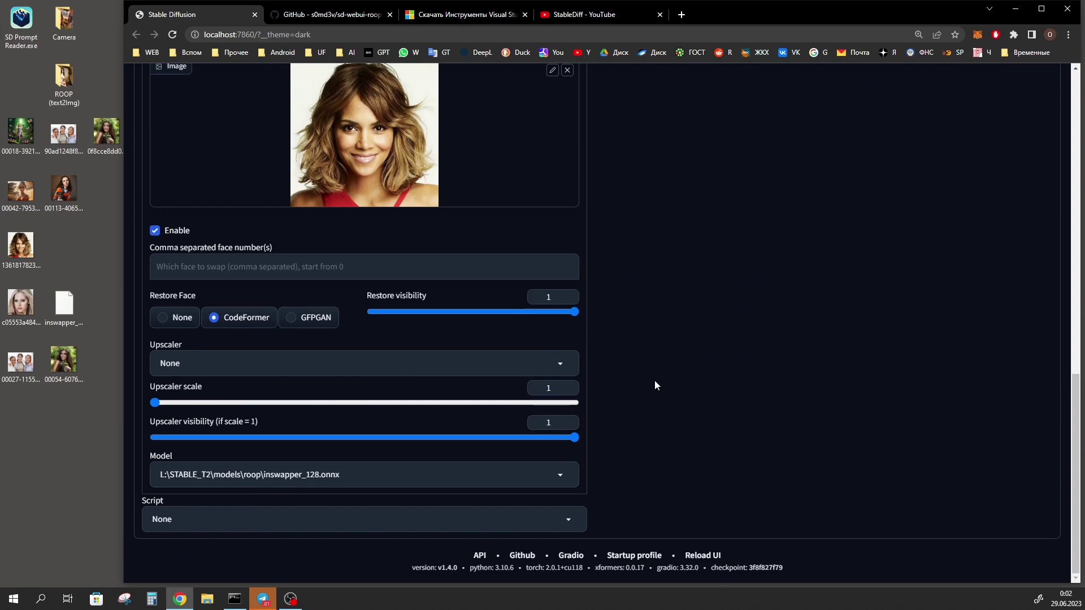
scroll(654, 385, up, 15)
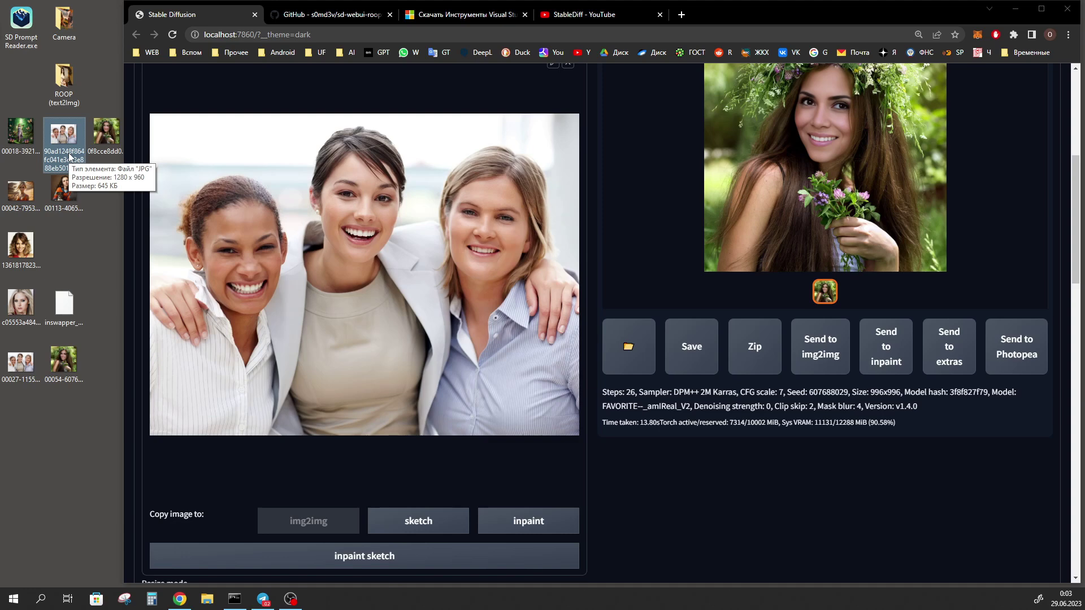
Match the img2img output size to the loaded group photo, 1280 x 960, and check the denoising strength
scroll(670, 311, down, 7)
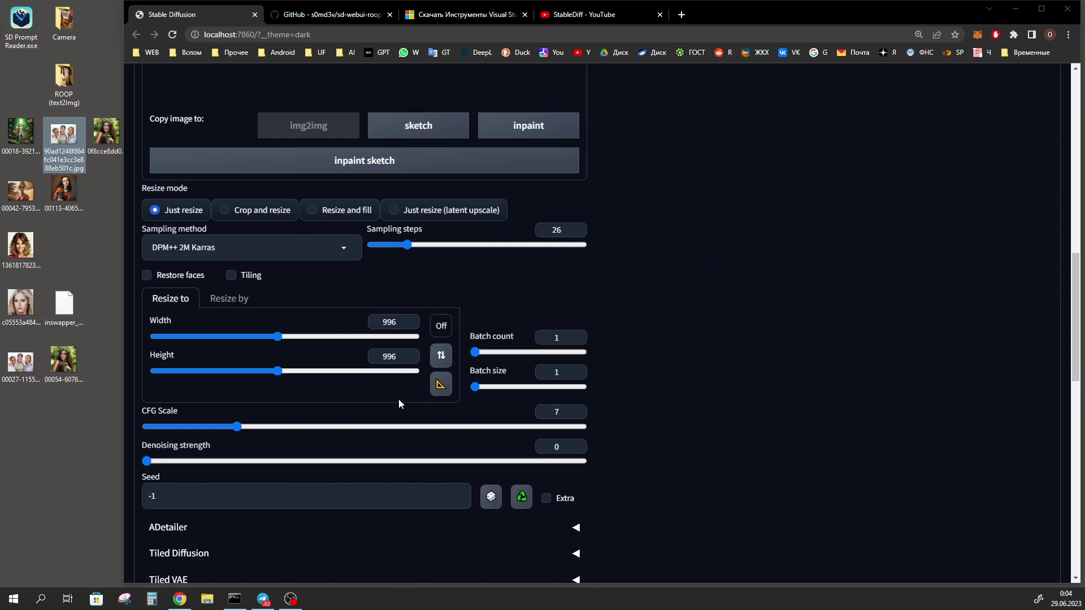
click(441, 384)
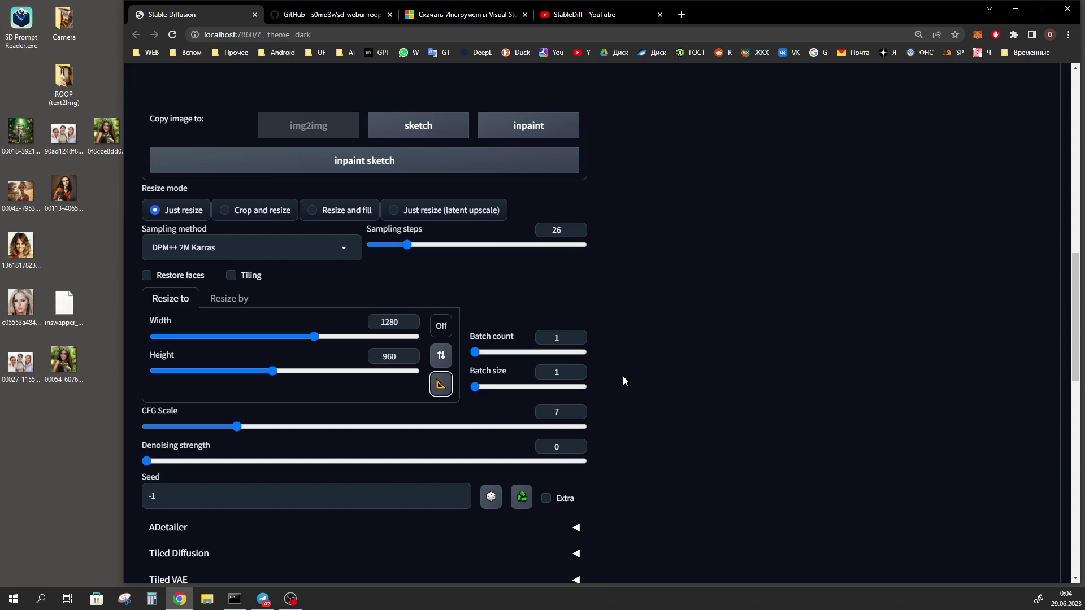
scroll(628, 434, up, 12)
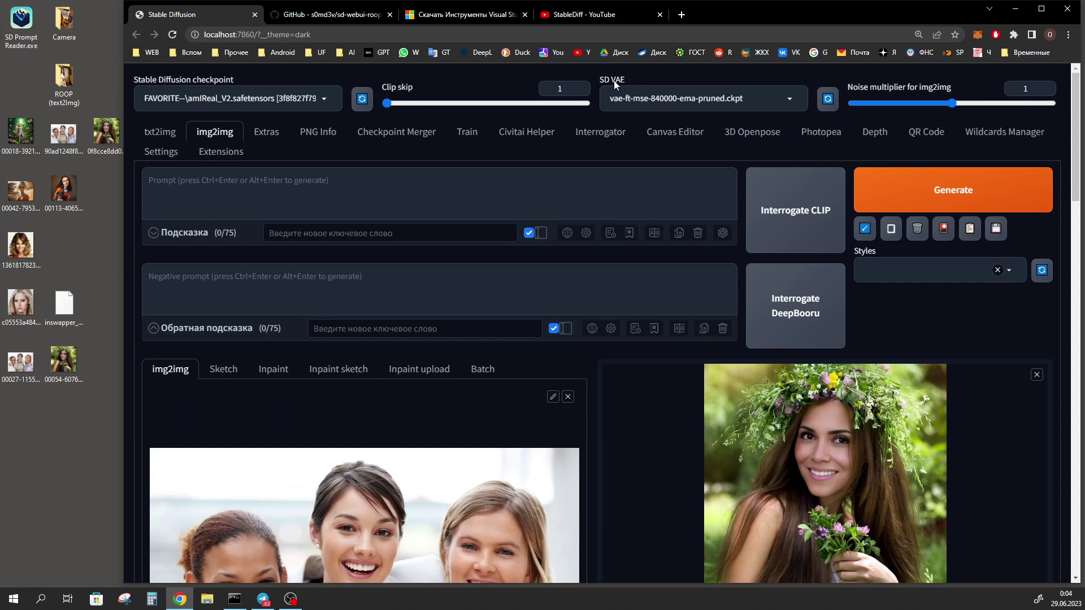
scroll(650, 181, down, 12)
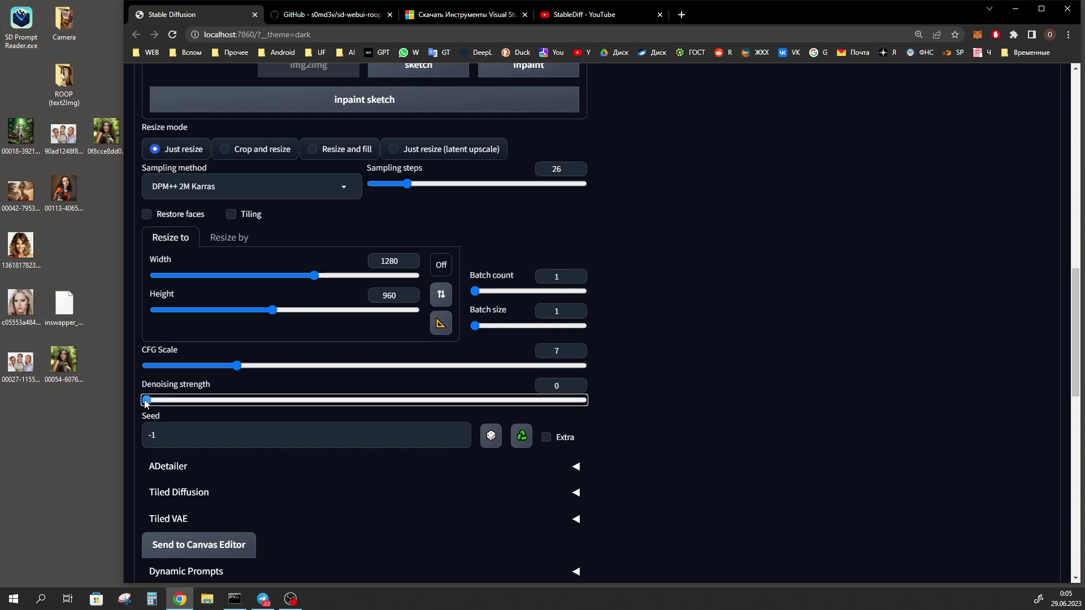
scroll(211, 271, down, 8)
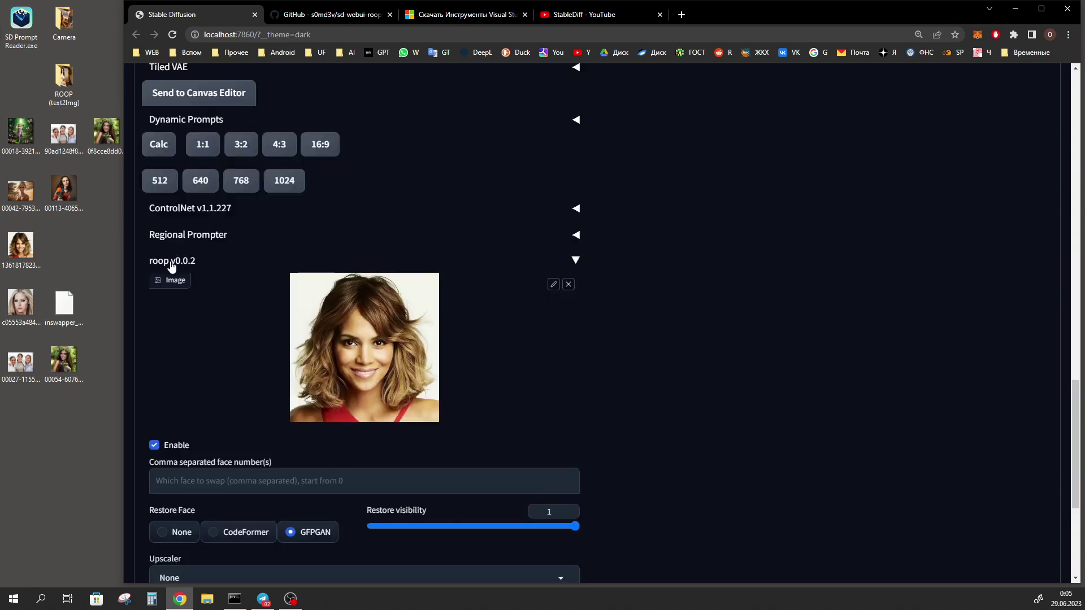
scroll(169, 266, down, 2)
drag(20, 245, 371, 236)
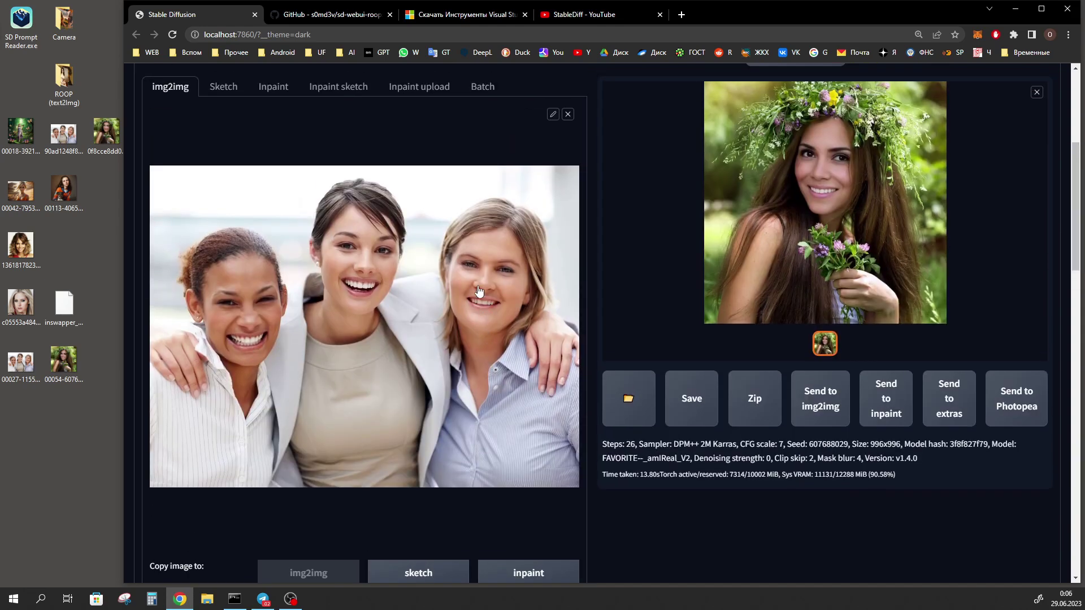
Set roop's face number to 1, generate the img2img image and compare it with the source group photo
scroll(414, 422, up, 2)
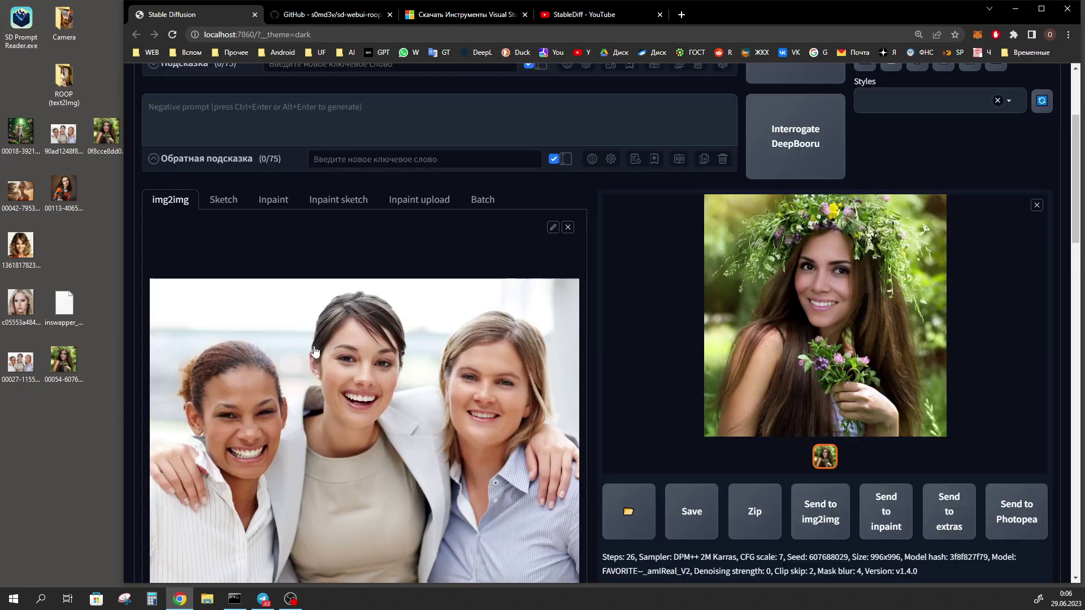
scroll(260, 316, down, 20)
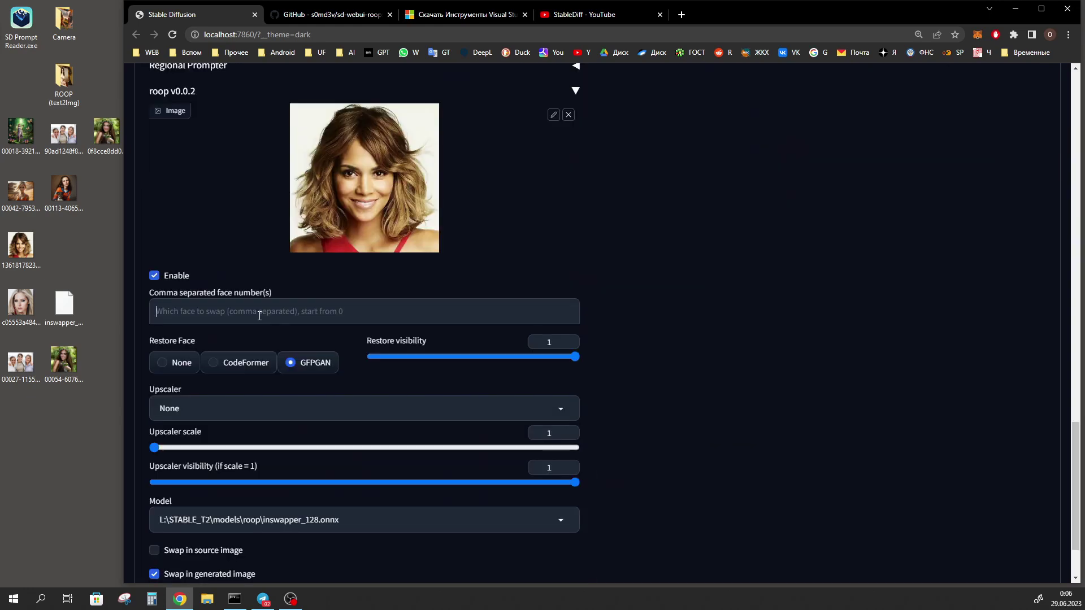
text(1)
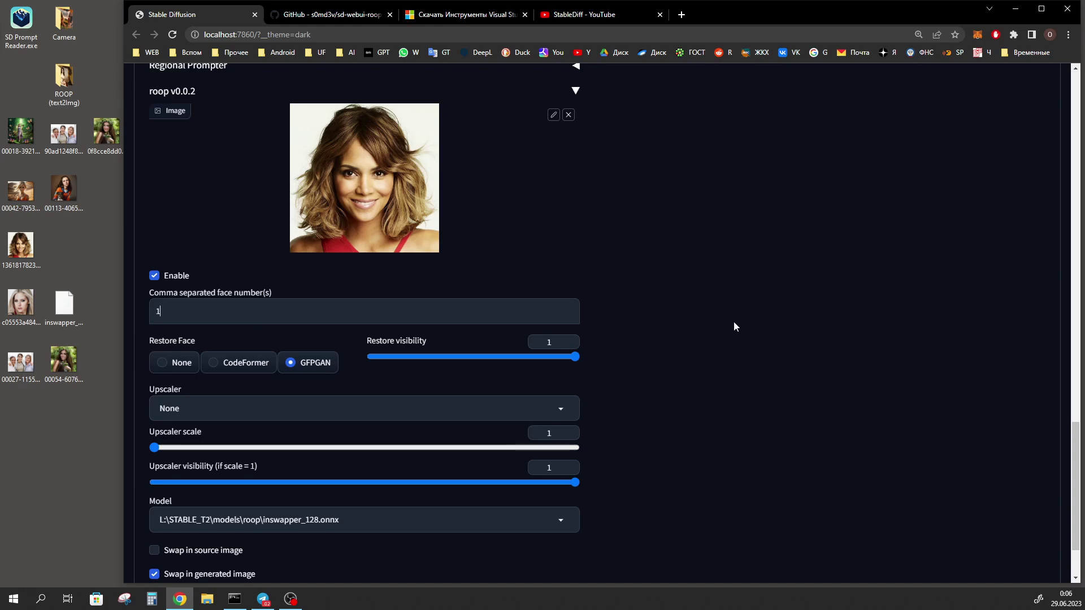
scroll(733, 327, up, 20)
scroll(1043, 261, down, 3)
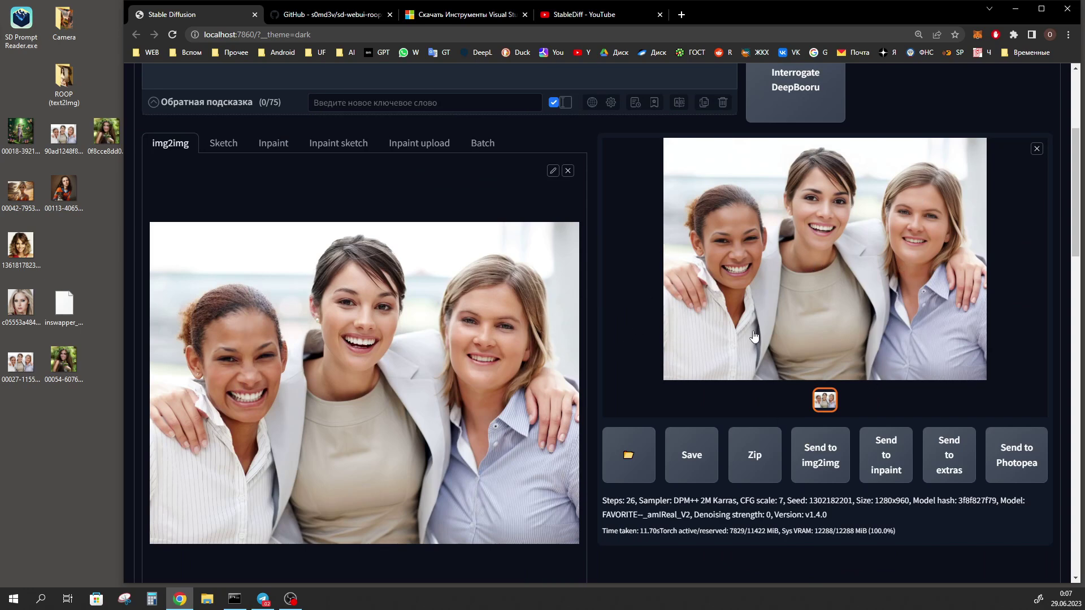
Switch roop's Restore Face option to GFPGAN, and set it to None to turn face restoration off
scroll(977, 274, down, 20)
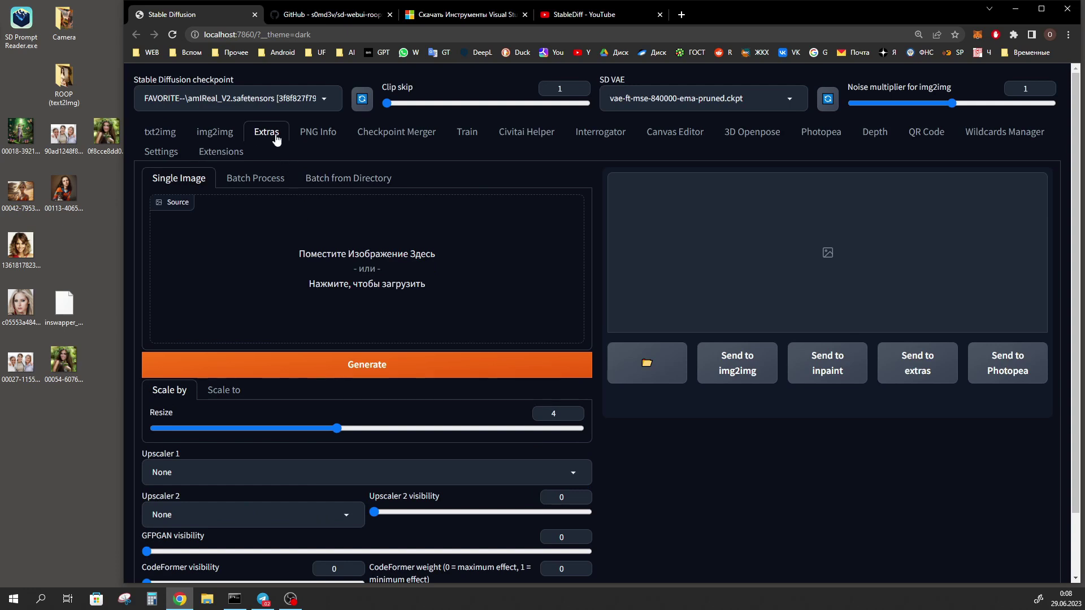
scroll(237, 384, down, 2)
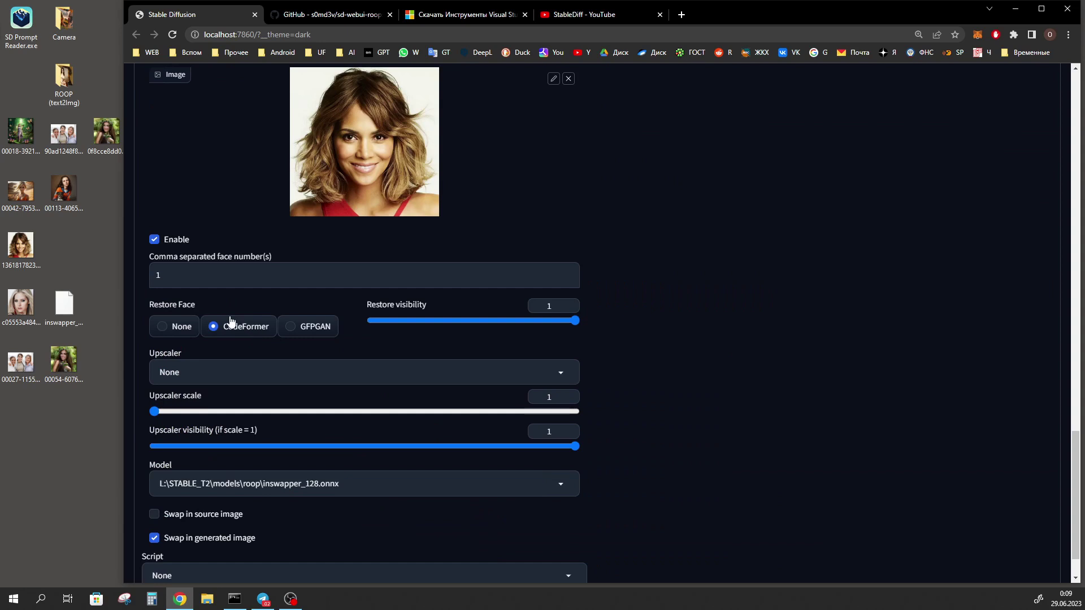
click(302, 334)
drag(151, 304, 195, 305)
click(180, 333)
Inspect the generated group photo at full size and set roop's Restore Face option to GFPGAN
scroll(848, 368, up, 7)
scroll(895, 368, up, 5)
click(656, 249)
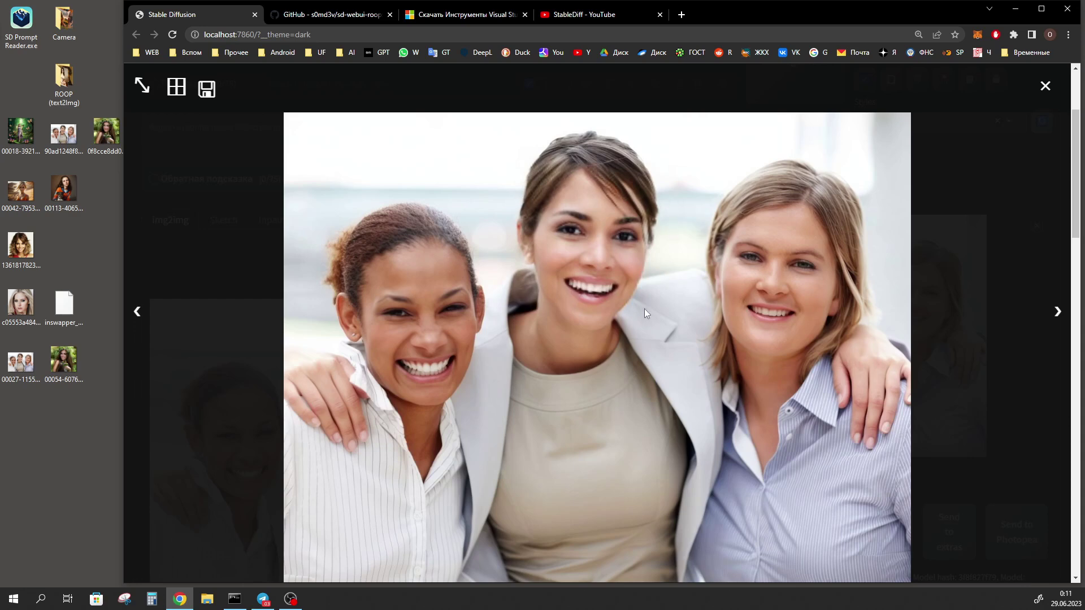
click(171, 252)
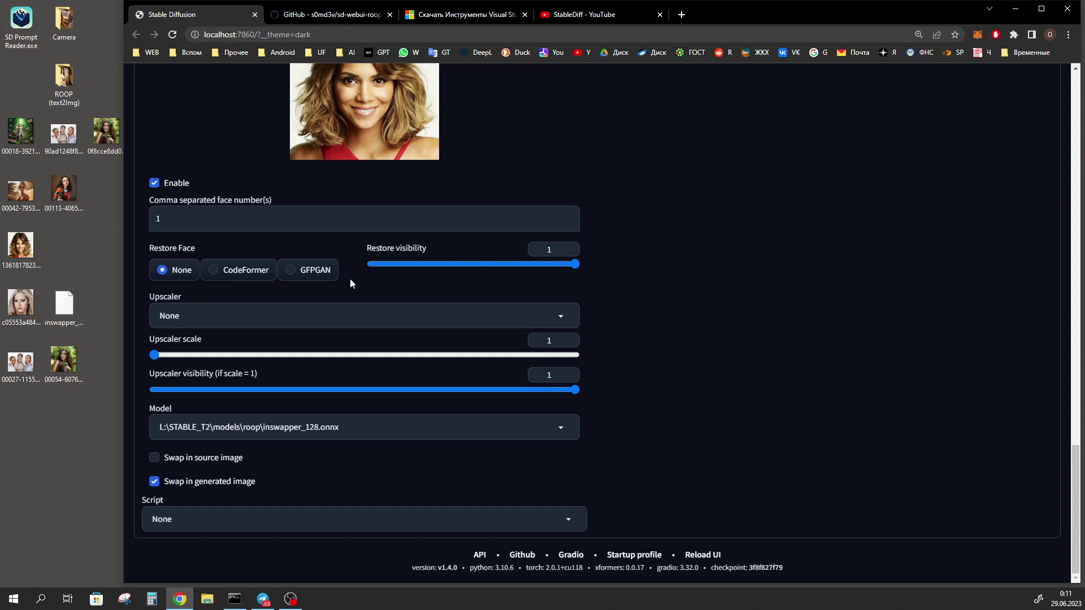
click(314, 277)
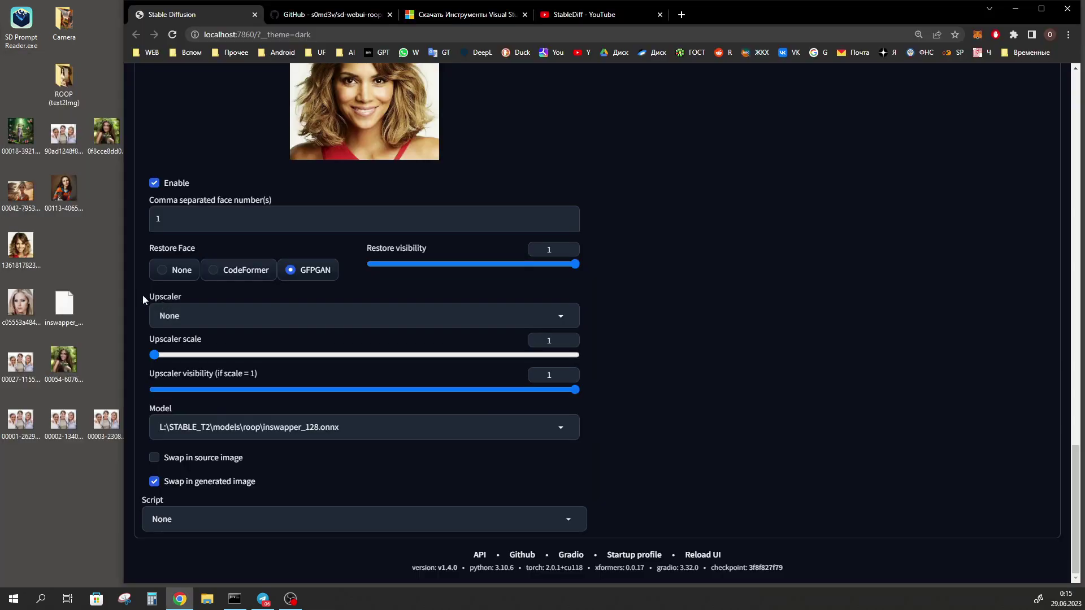
Set roop's upscaler to 4x_Struzan with an upscaler scale of 2, and lower the upscaler visibility
click(561, 318)
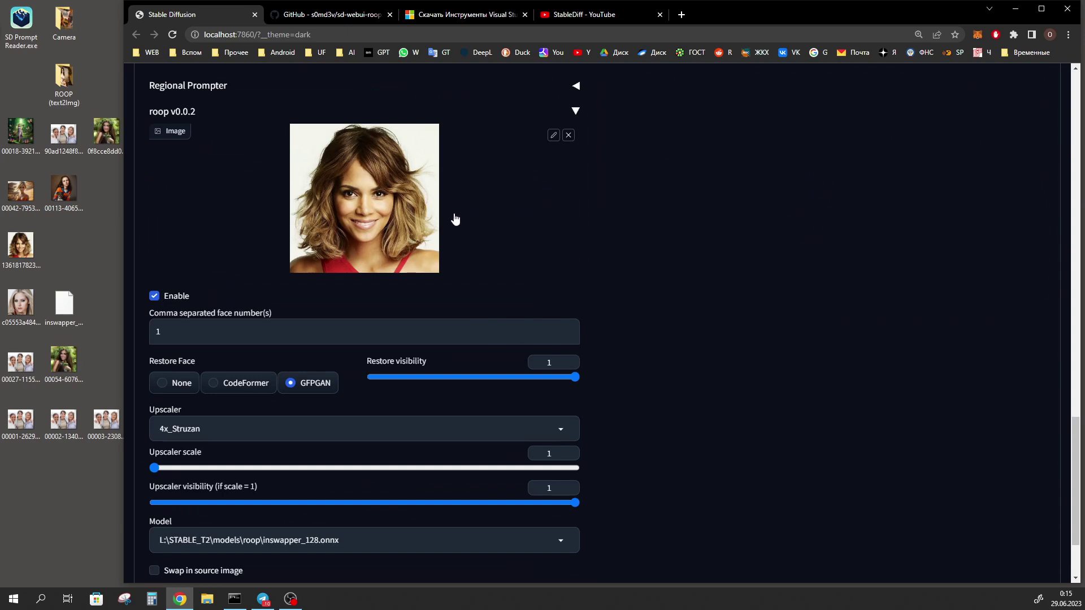
scroll(204, 312, down, 2)
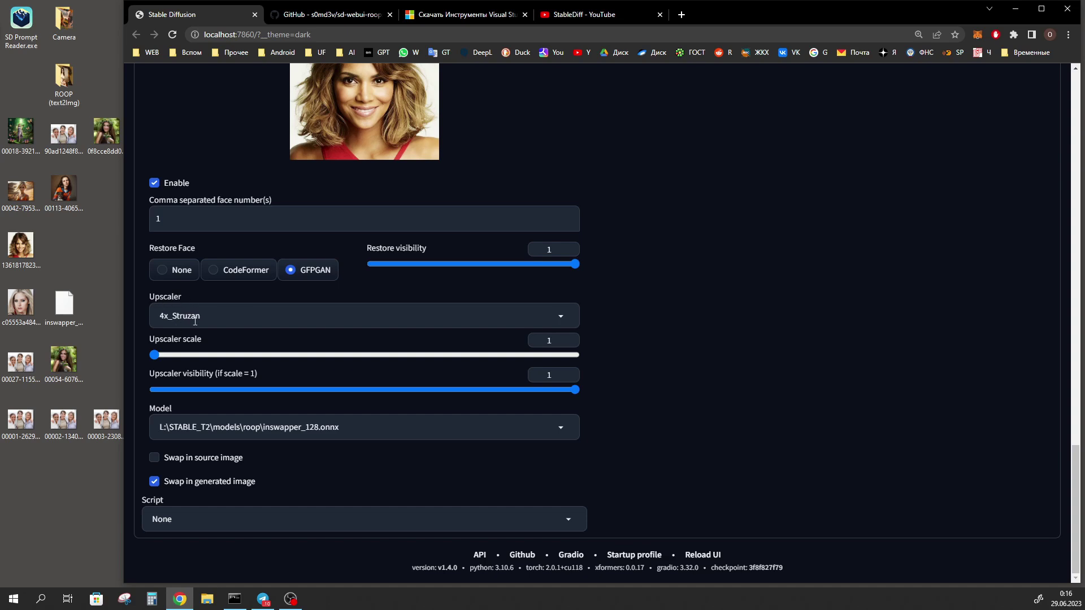
double_click(540, 342)
text(2)
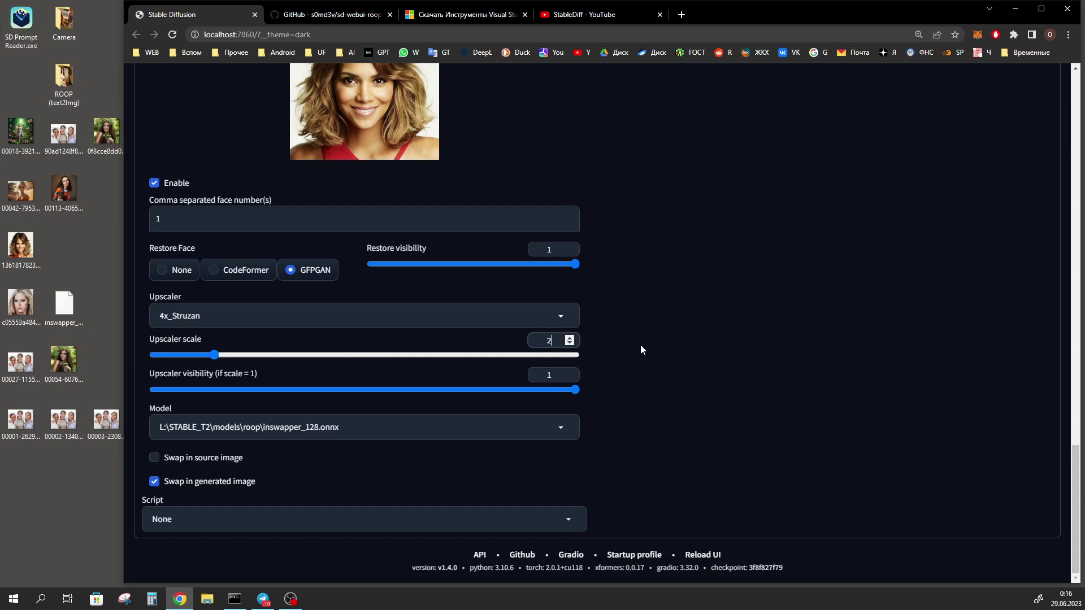
scroll(587, 449, up, 1)
drag(576, 447, 416, 451)
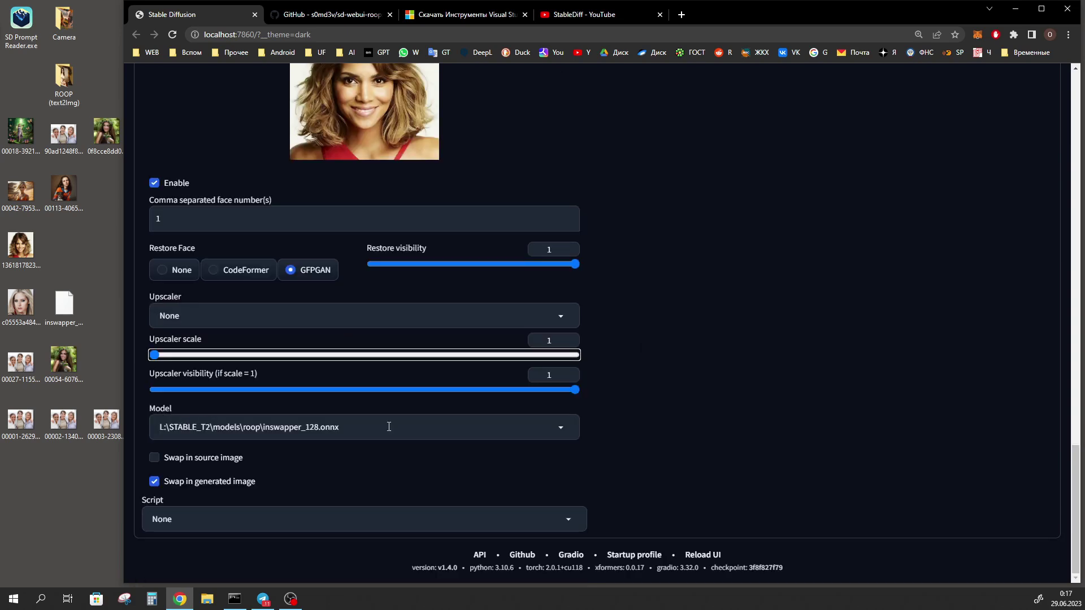
View the models available in the roop model list, keeping inswapper_128.onnx selected
click(561, 428)
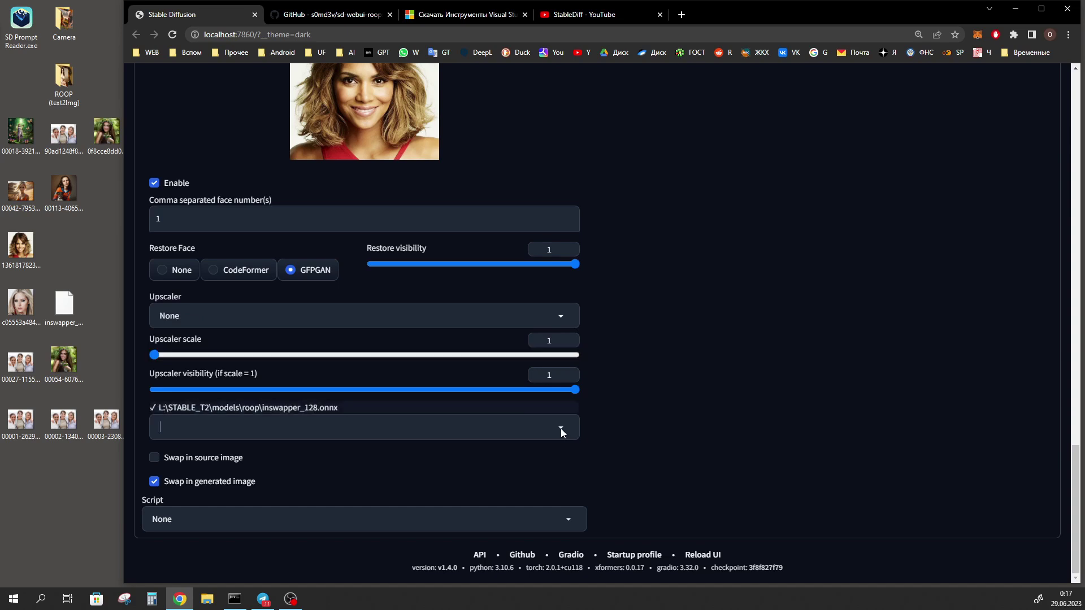
click(724, 432)
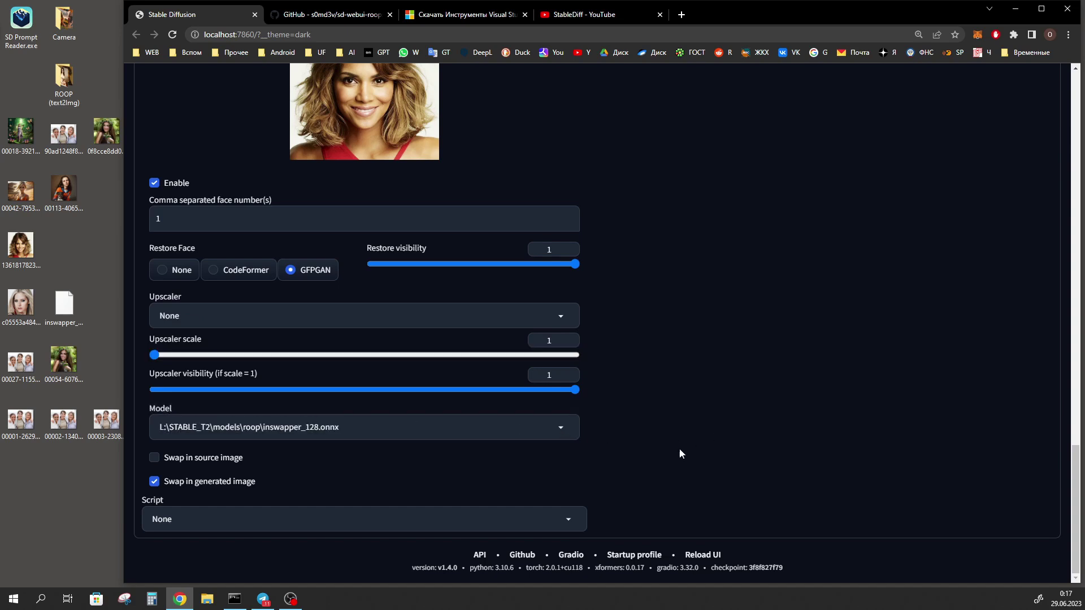
click(561, 430)
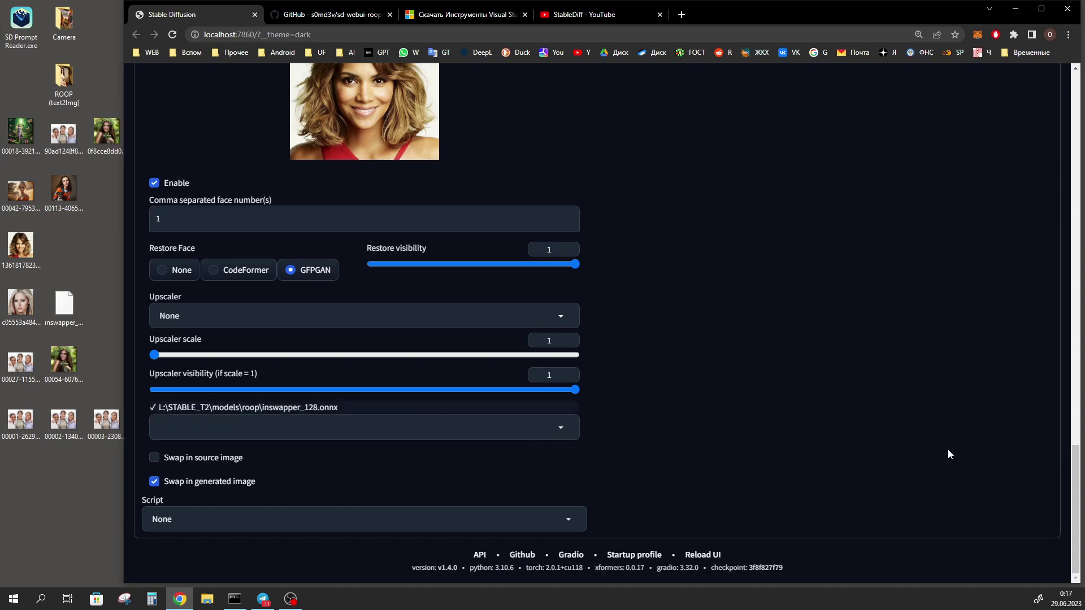
click(969, 466)
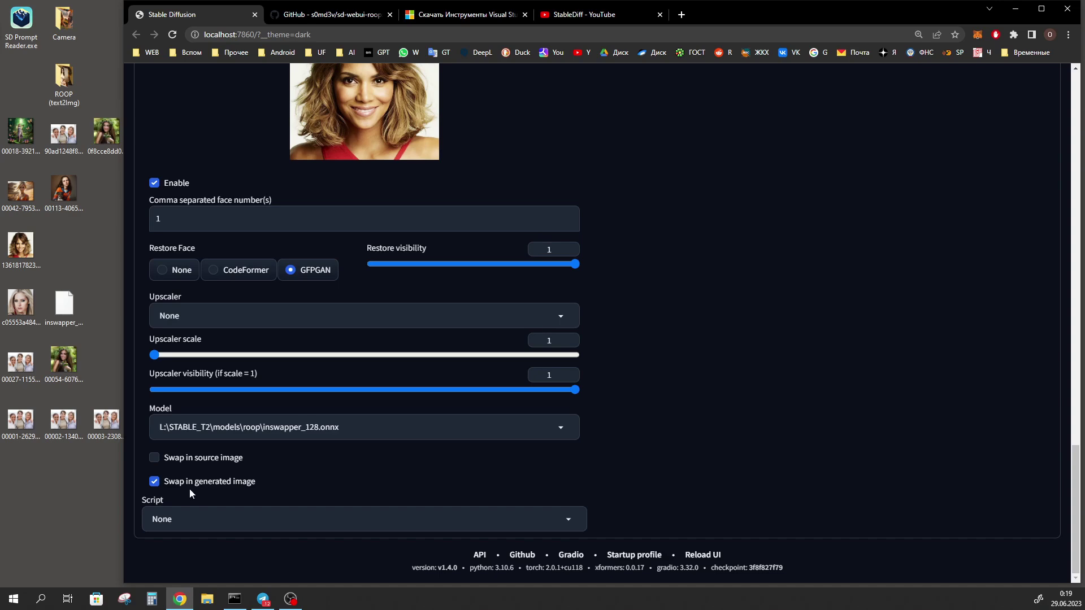
Enter roop face numbers 0,1,2 to target all three women in the group photo
scroll(658, 300, up, 20)
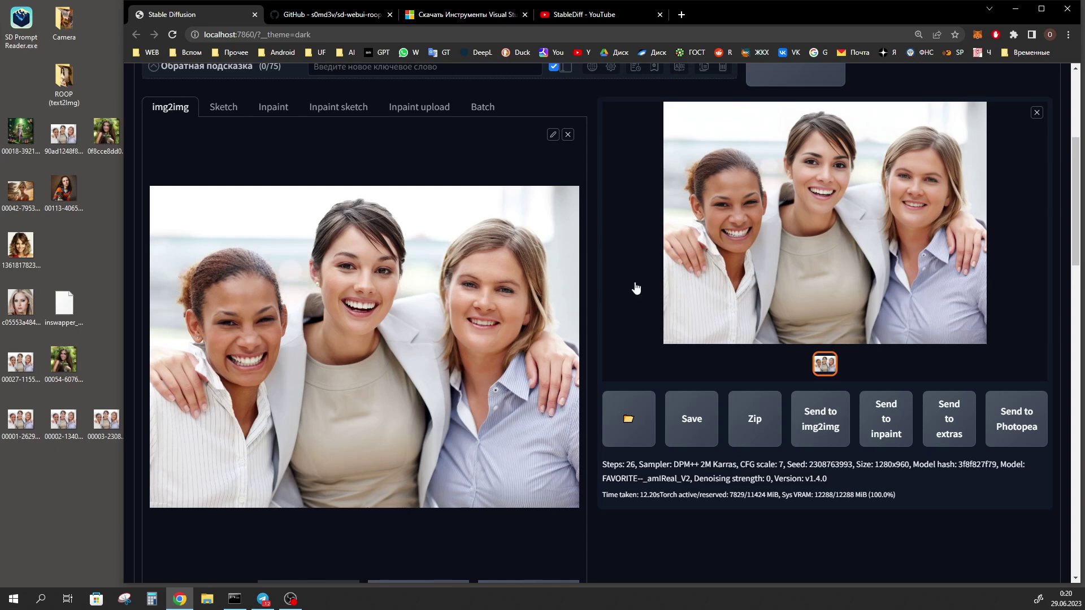
scroll(470, 338, down, 20)
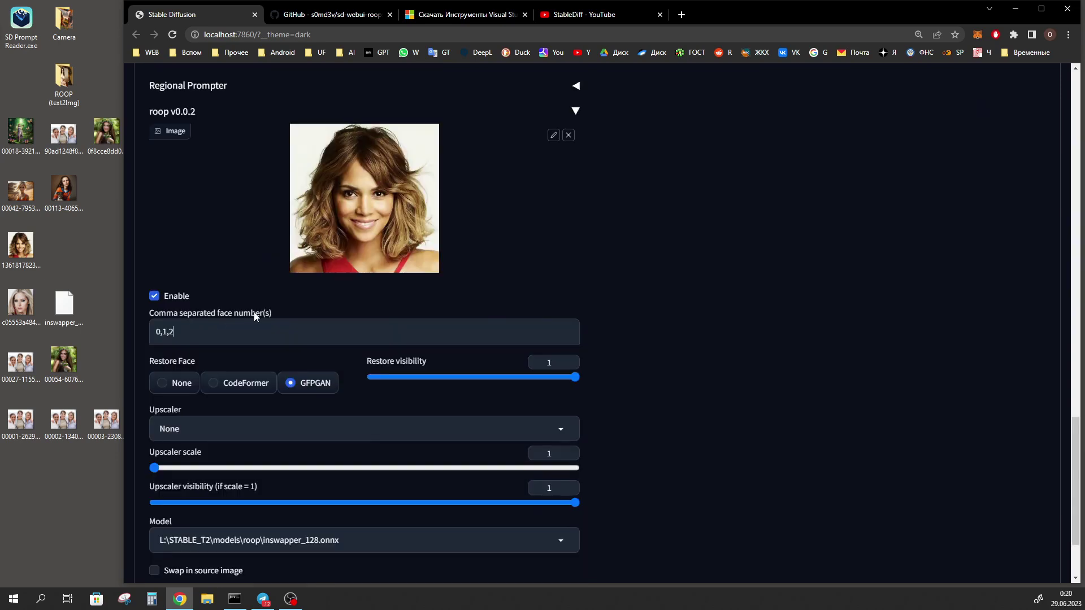
double_click(164, 332)
click(174, 332)
scroll(734, 338, up, 15)
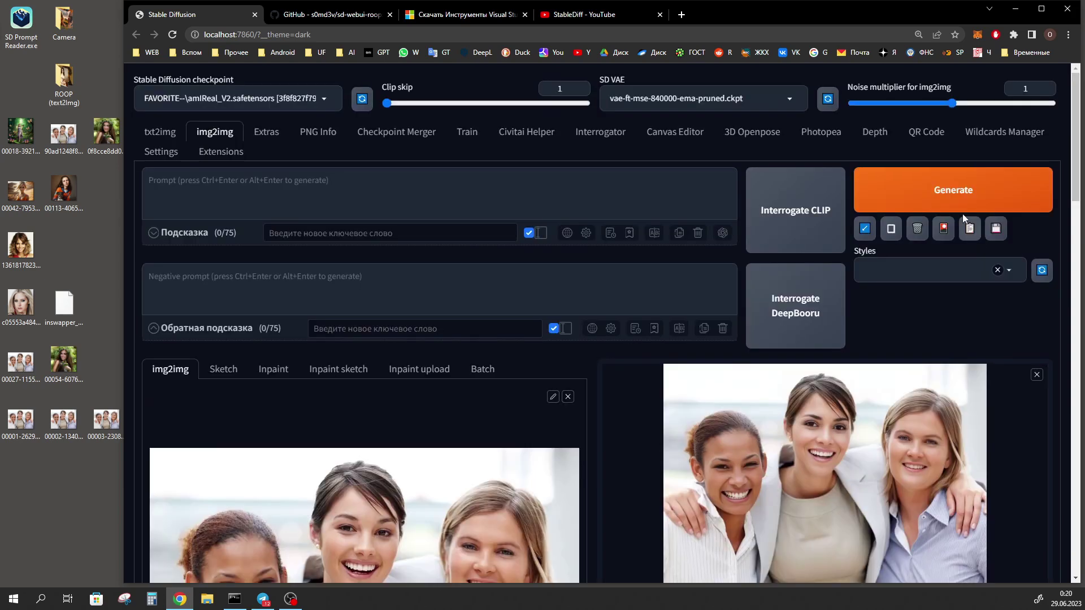
Review the generated group photo beside its source, and check the roop face number and restoration settings
scroll(792, 338, down, 3)
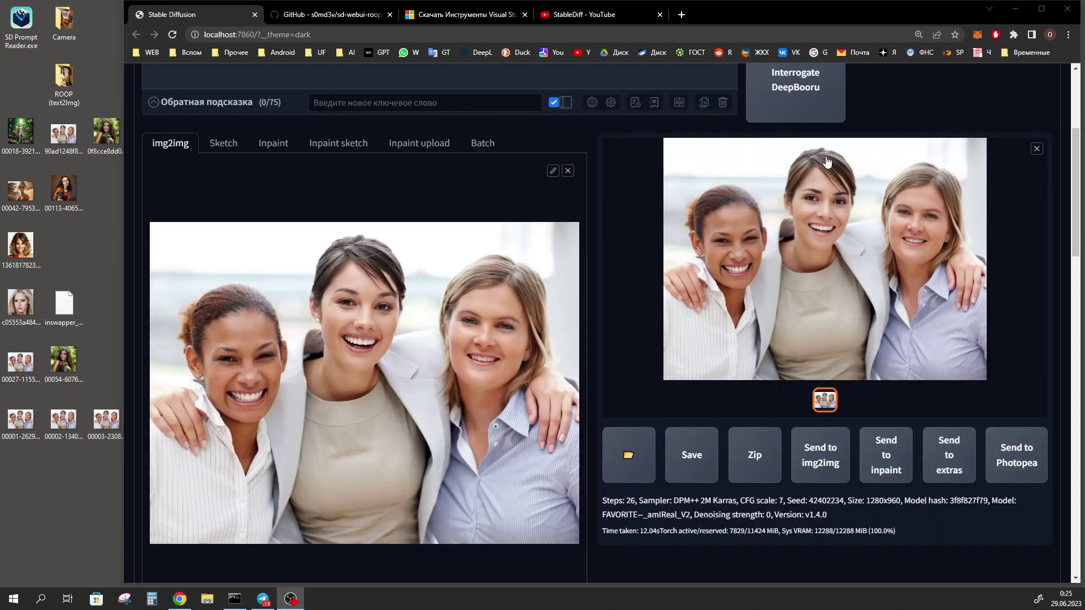
scroll(806, 226, down, 5)
scroll(812, 226, down, 20)
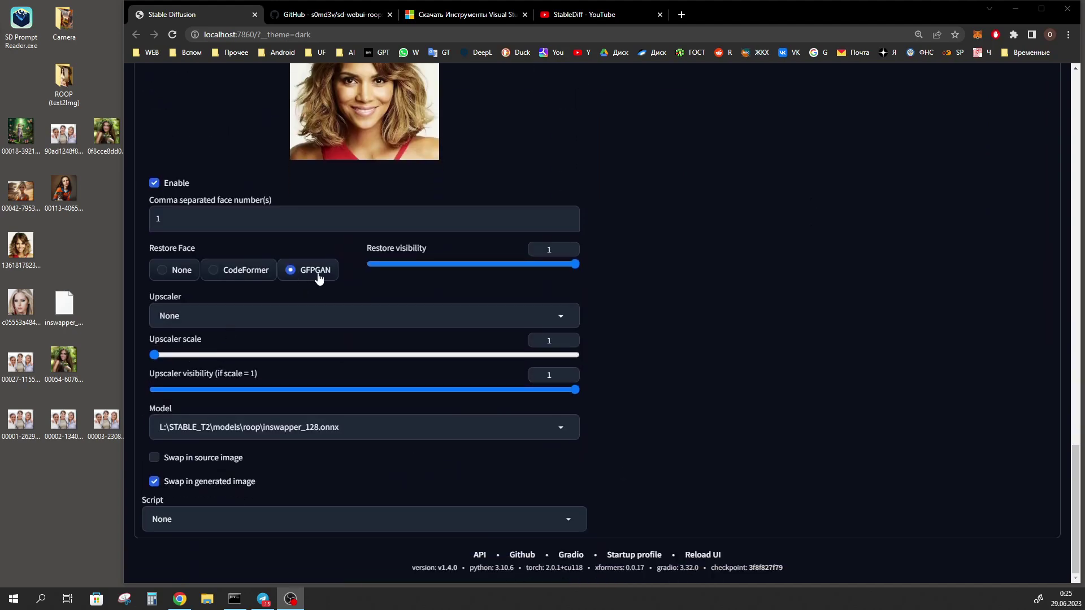
Load the flower-wreath portrait from the desktop as the img2img source, replacing the group photo
scroll(846, 317, up, 20)
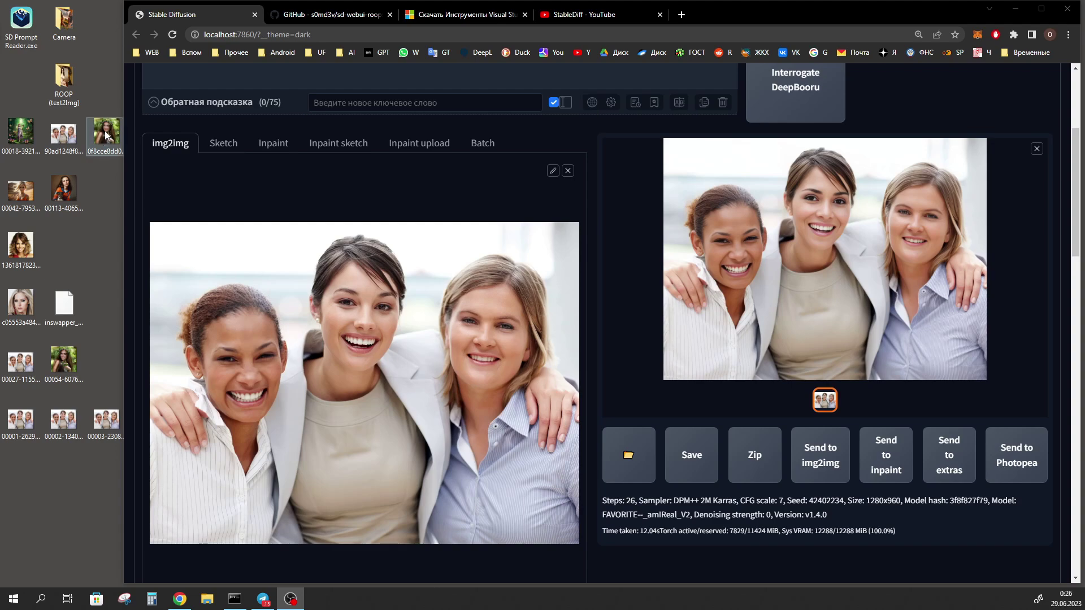
drag(104, 130, 339, 316)
scroll(481, 323, down, 6)
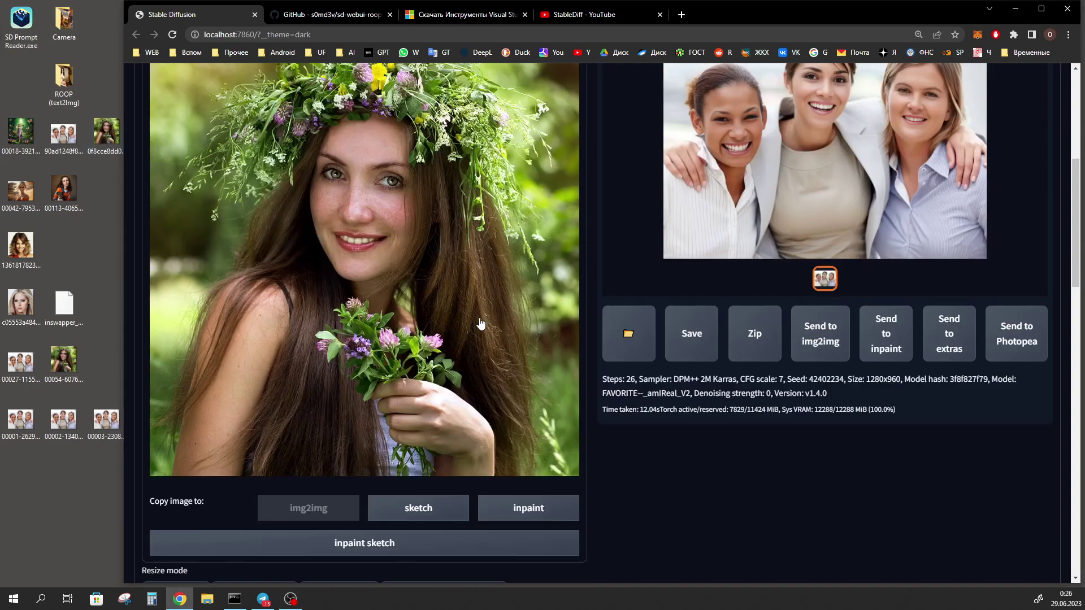
scroll(338, 248, up, 8)
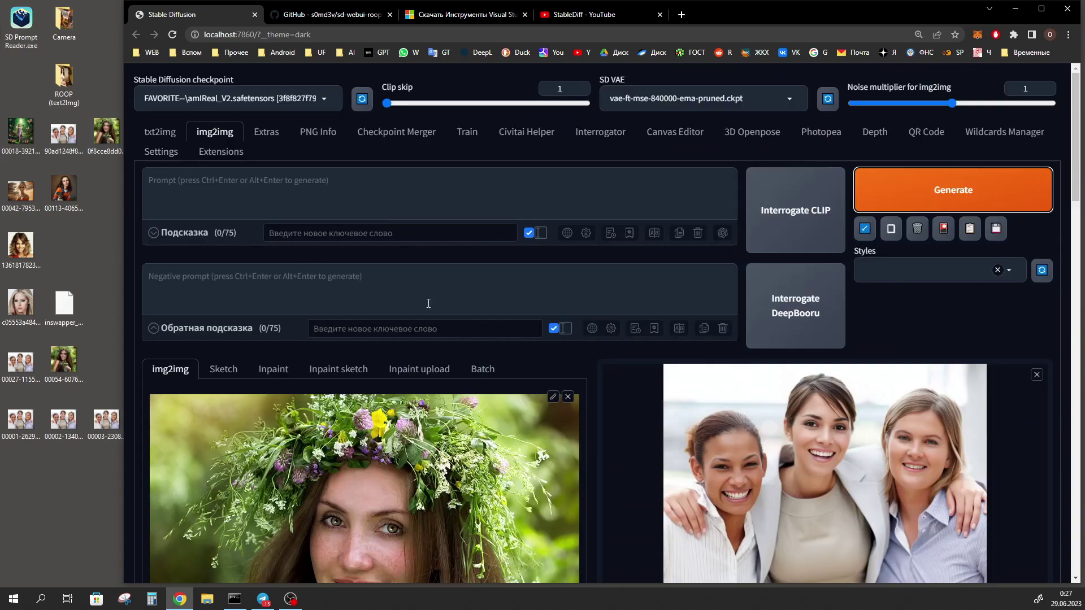
Match the img2img output size to the source portrait, 996 by 996
scroll(428, 303, down, 14)
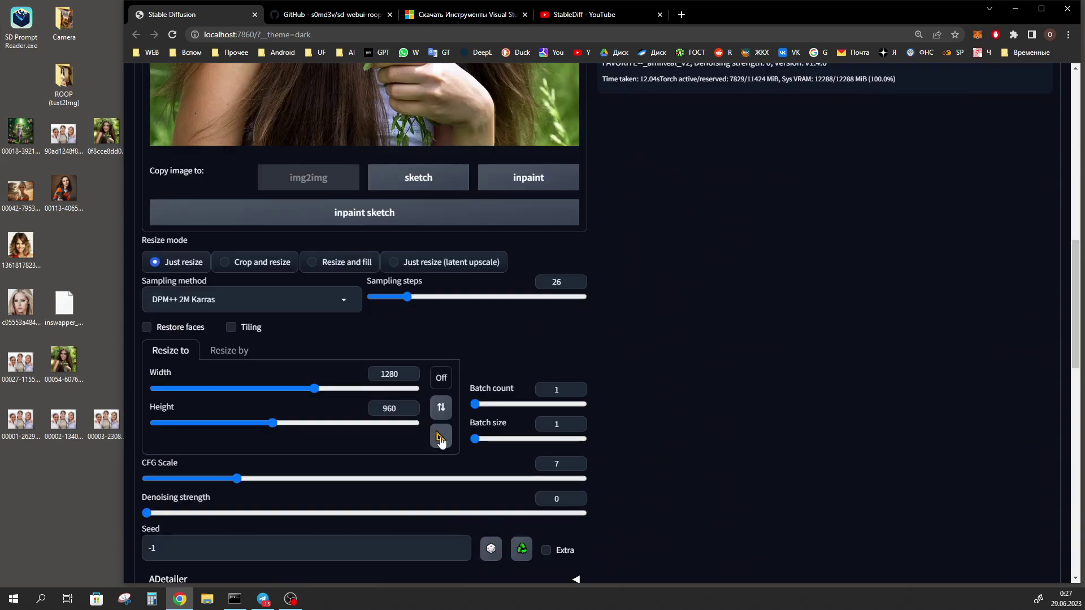
click(441, 438)
scroll(442, 481, up, 1)
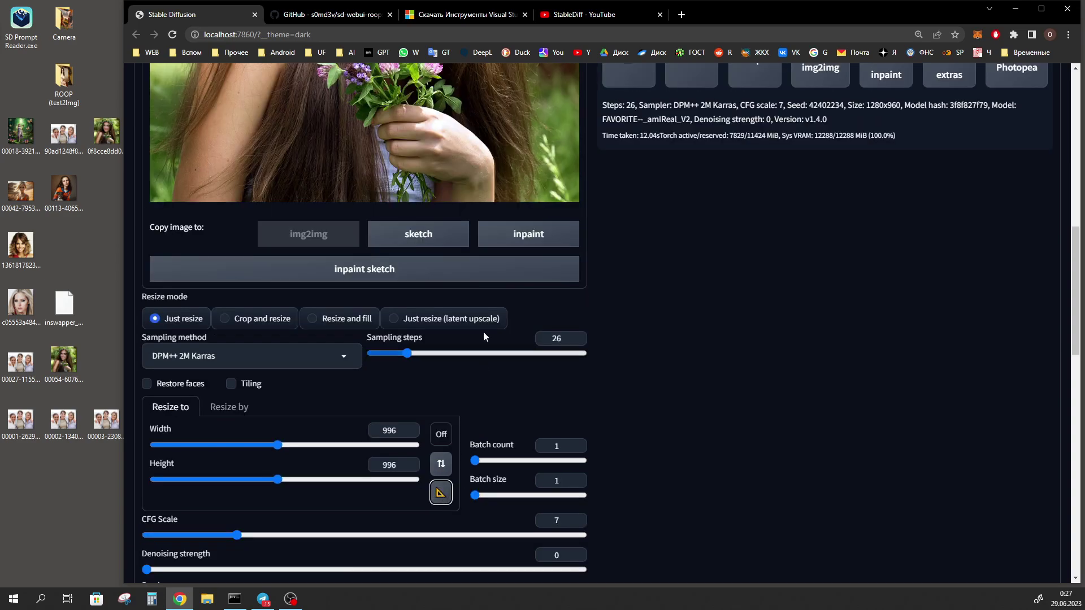
scroll(483, 331, up, 4)
scroll(484, 307, up, 1)
scroll(491, 333, down, 8)
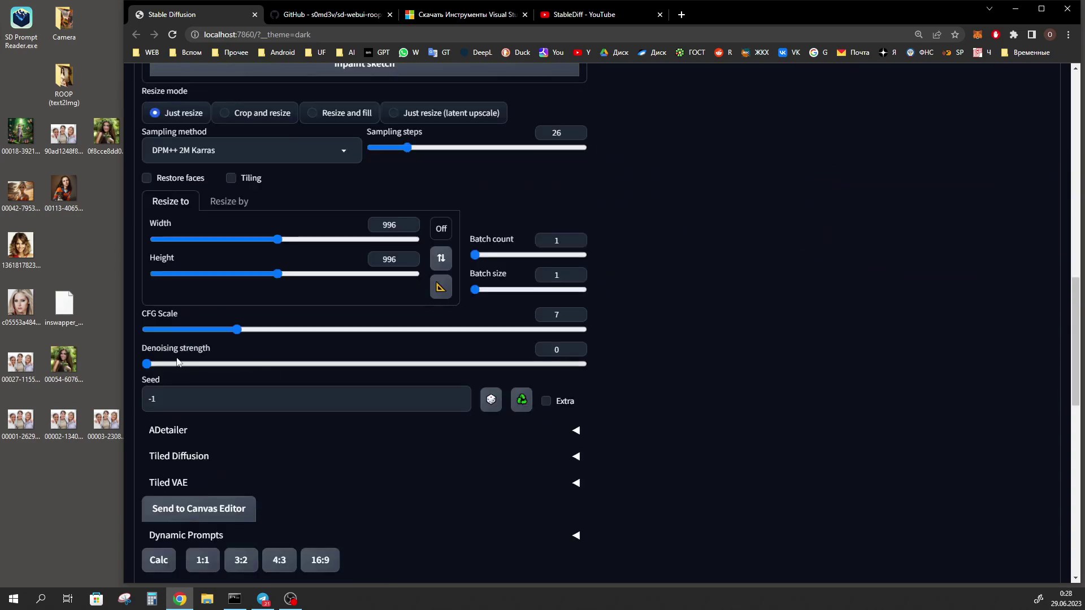
Keep the denoising strength at 0 and clear roop's face number field
double_click(549, 350)
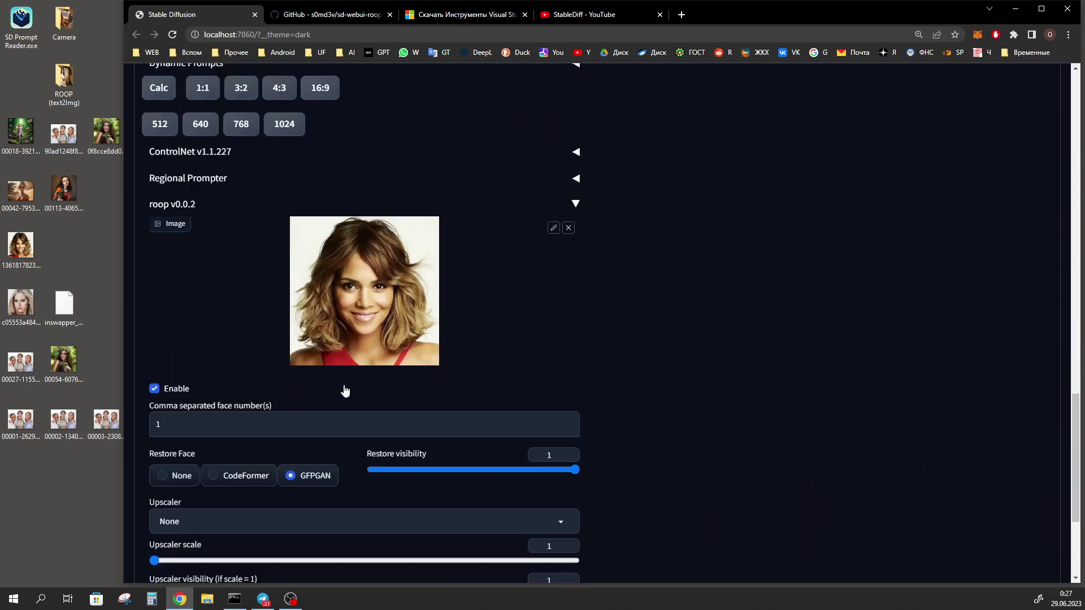
scroll(388, 337, down, 2)
scroll(379, 189, down, 1)
scroll(381, 191, down, 1)
scroll(445, 366, up, 2)
click(172, 334)
key(BackSpace)
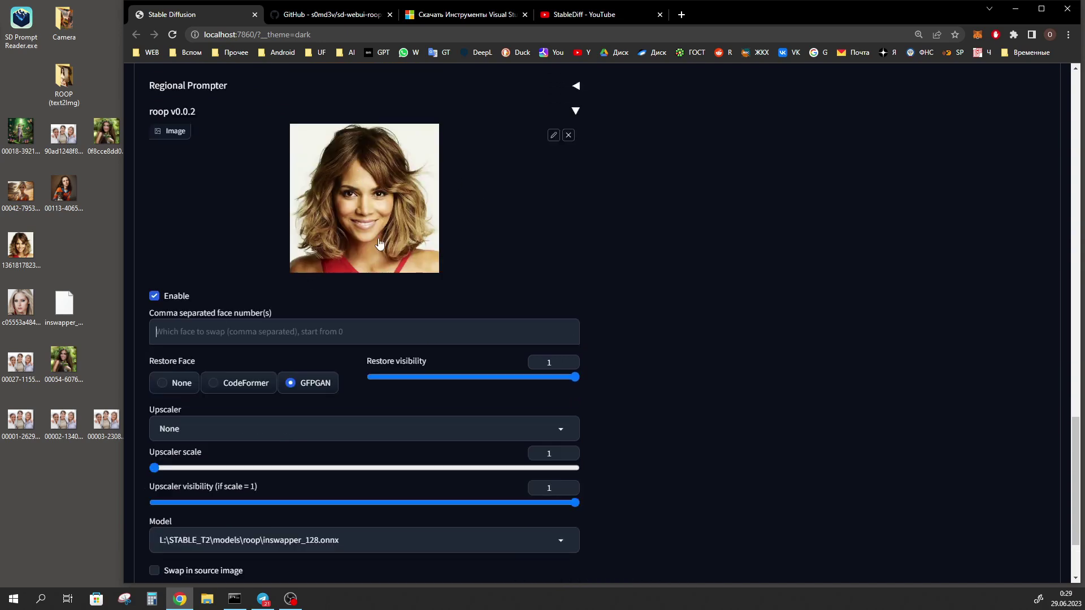
Generate the face-swapped portrait and inspect the result enlarged
scroll(770, 406, up, 15)
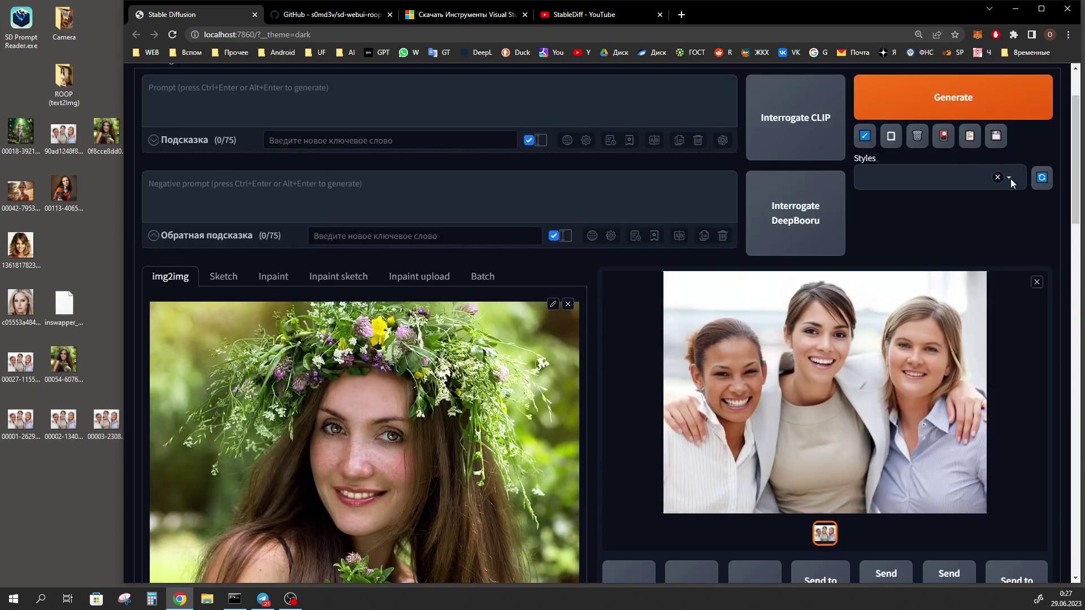
click(969, 86)
scroll(860, 345, down, 1)
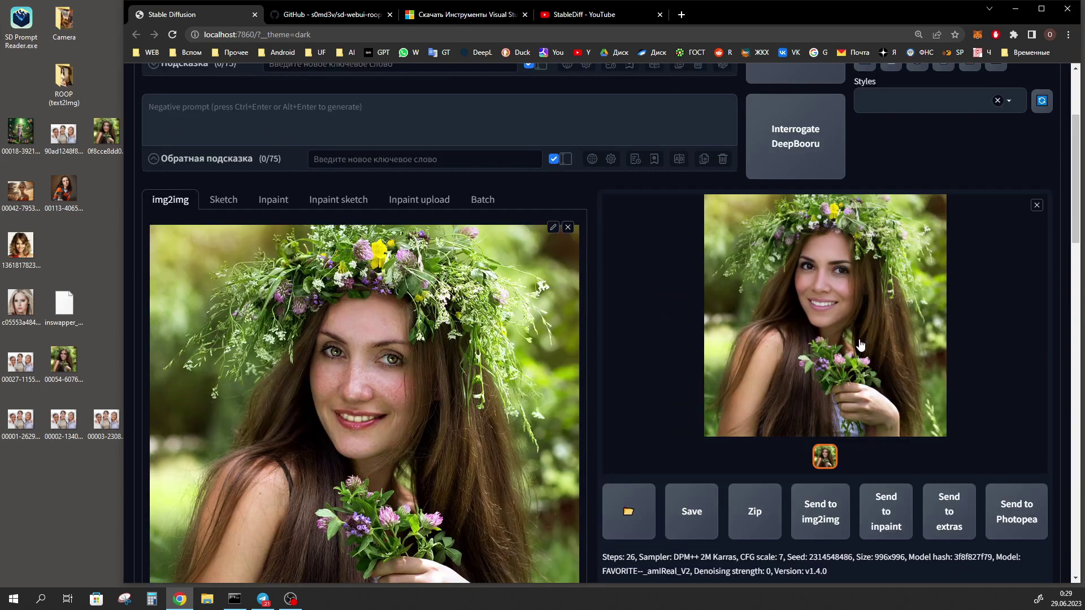
click(843, 313)
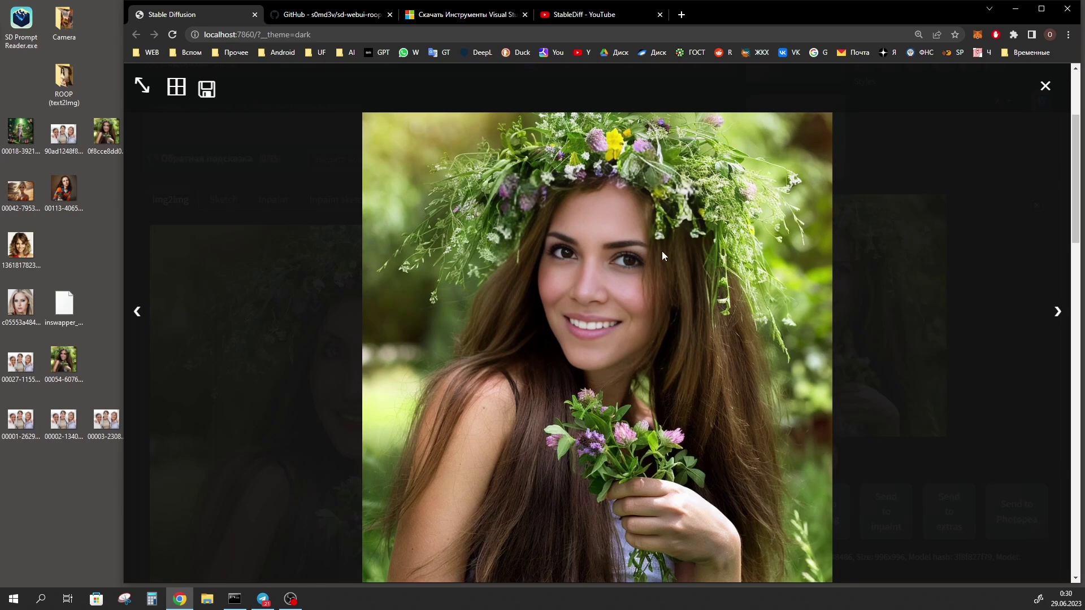
click(494, 235)
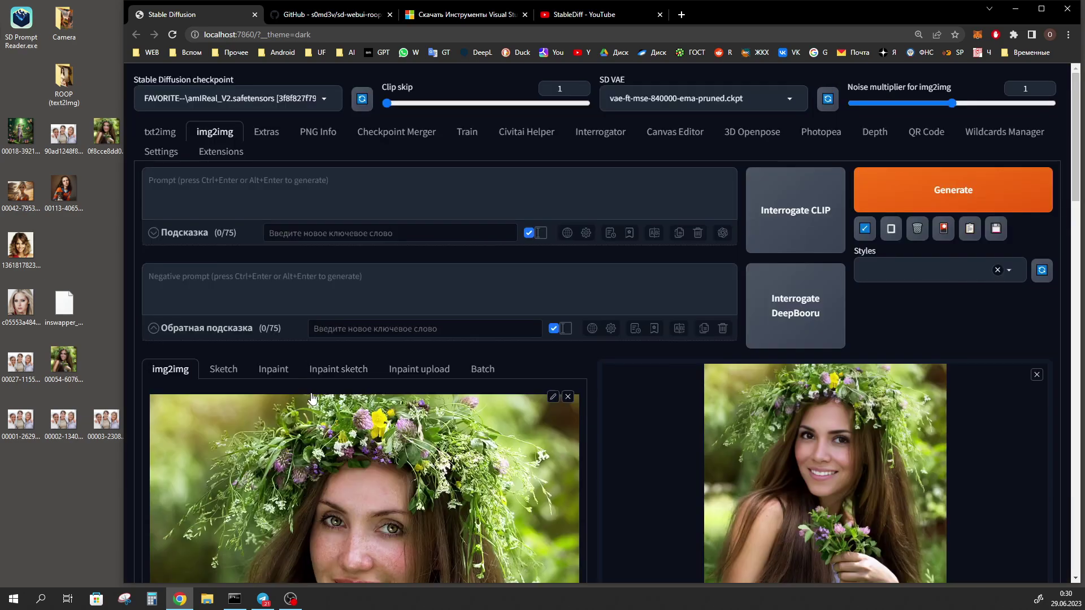
Load the flower-wreath portrait into Inpaint and paint a mask over the woman's whole face
click(277, 373)
scroll(276, 373, down, 4)
drag(108, 133, 339, 350)
mouse_move(352, 247)
mouse_down()
mouse_move(337, 261)
mouse_move(338, 350)
mouse_move(379, 373)
mouse_move(397, 298)
mouse_move(390, 247)
mouse_move(364, 358)
mouse_move(395, 326)
mouse_up()
scroll(443, 428, down, 9)
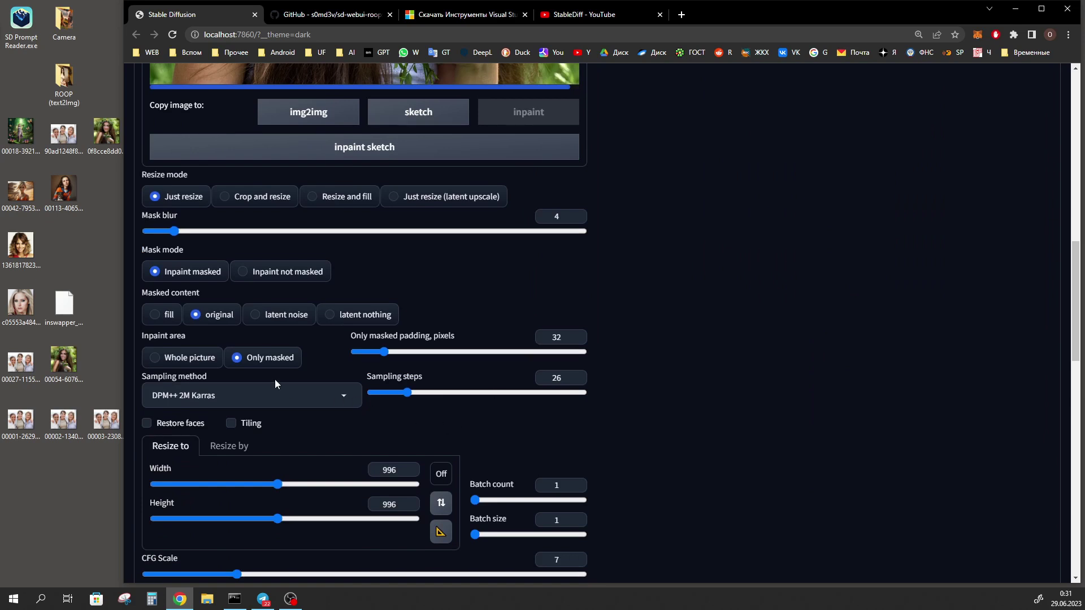
Match the inpaint size to the portrait at 996 by 996, and check the denoising strength and roop settings
scroll(280, 362, down, 2)
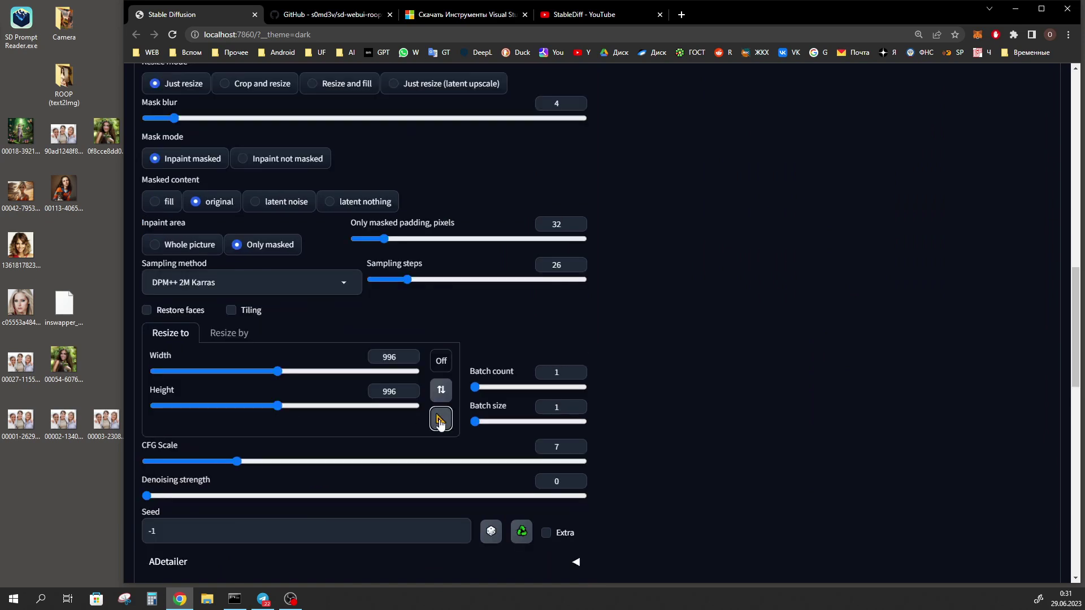
scroll(509, 395, down, 1)
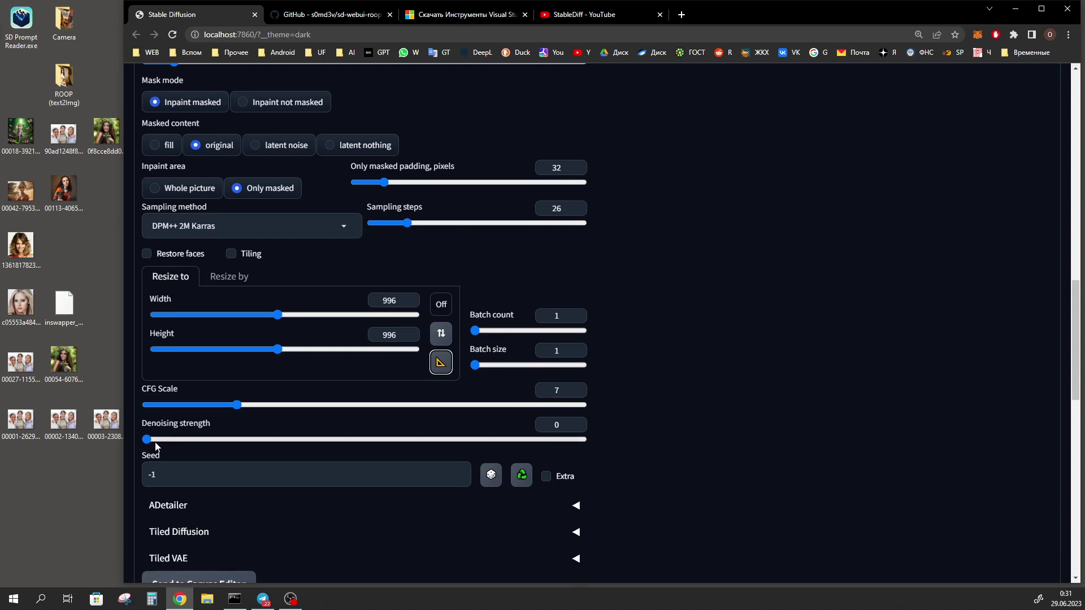
scroll(170, 195, down, 10)
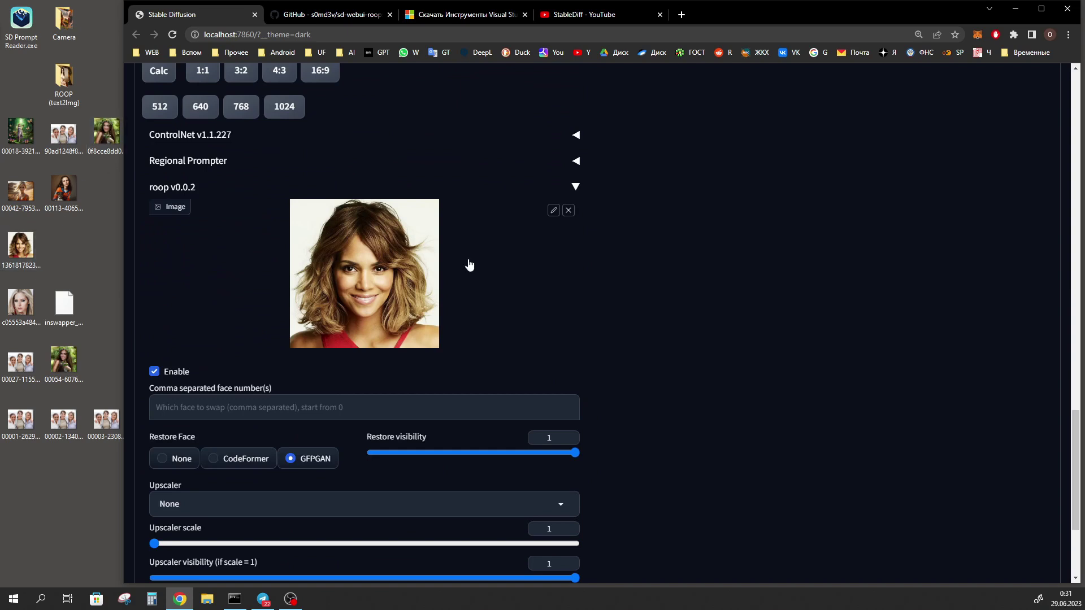
scroll(200, 379, down, 1)
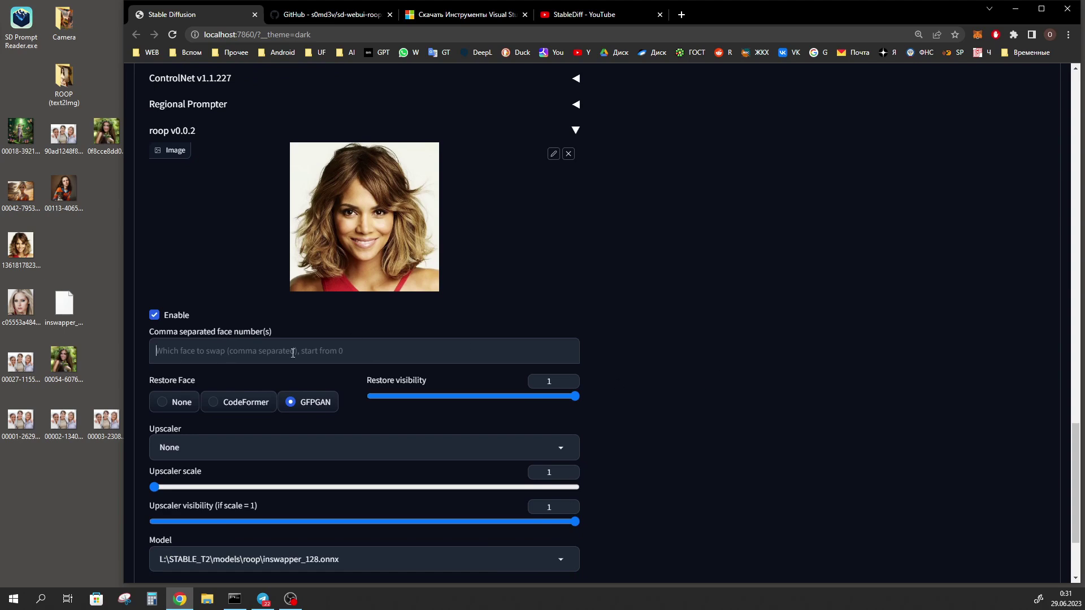
scroll(172, 353, down, 1)
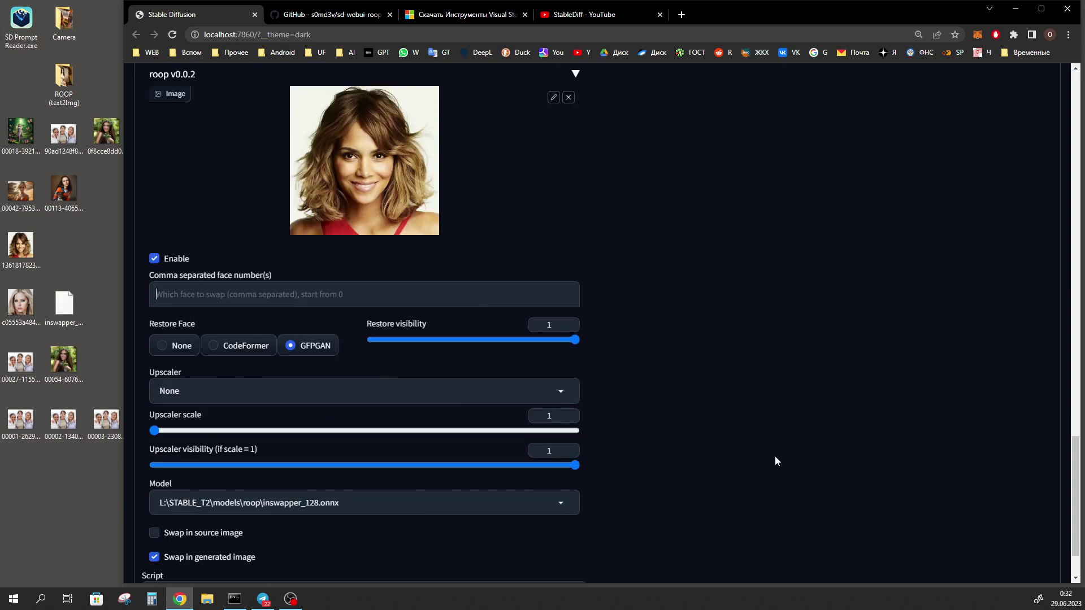
Generate the inpainted face swap and inspect the result enlarged
scroll(775, 461, up, 20)
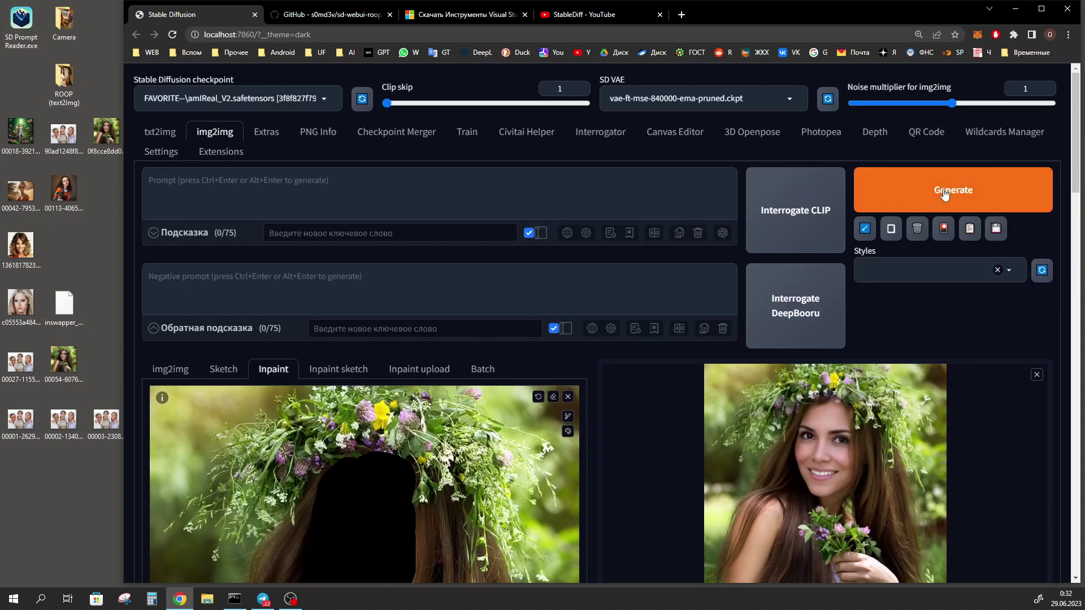
click(945, 193)
scroll(916, 296, down, 3)
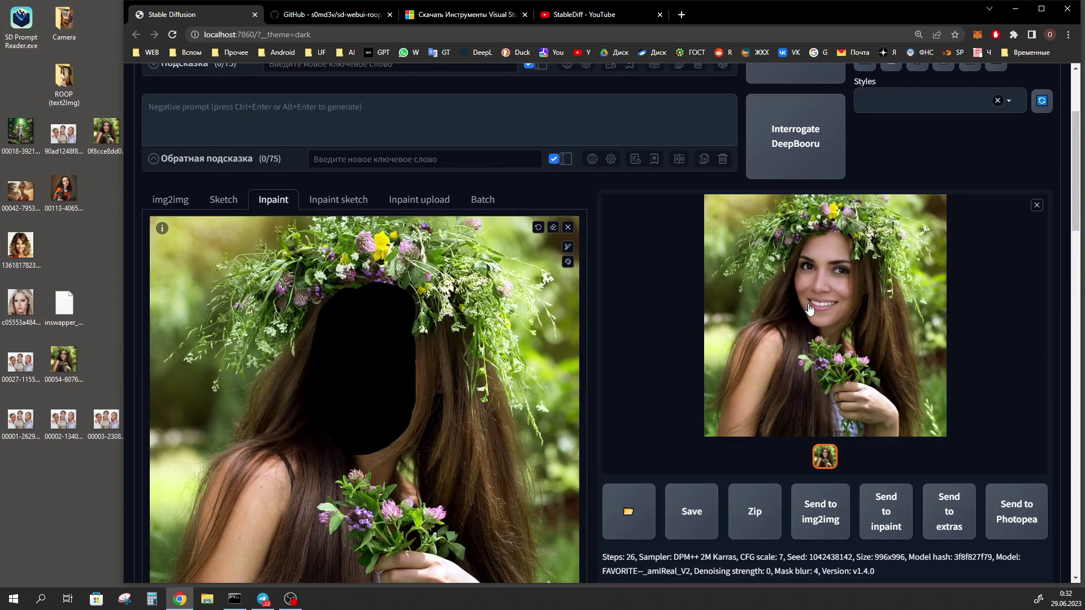
click(809, 309)
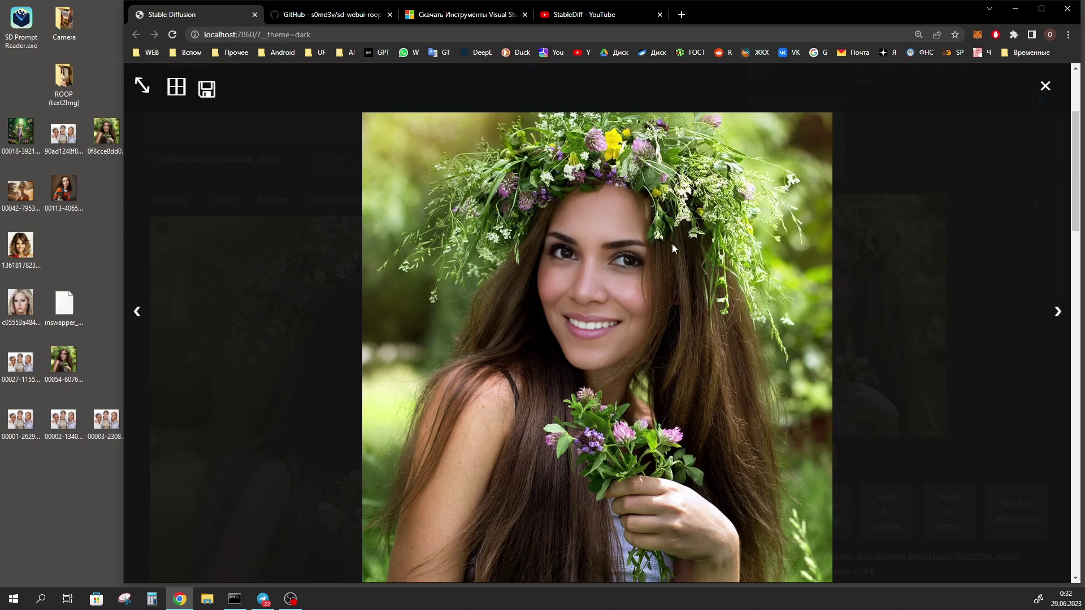
click(663, 293)
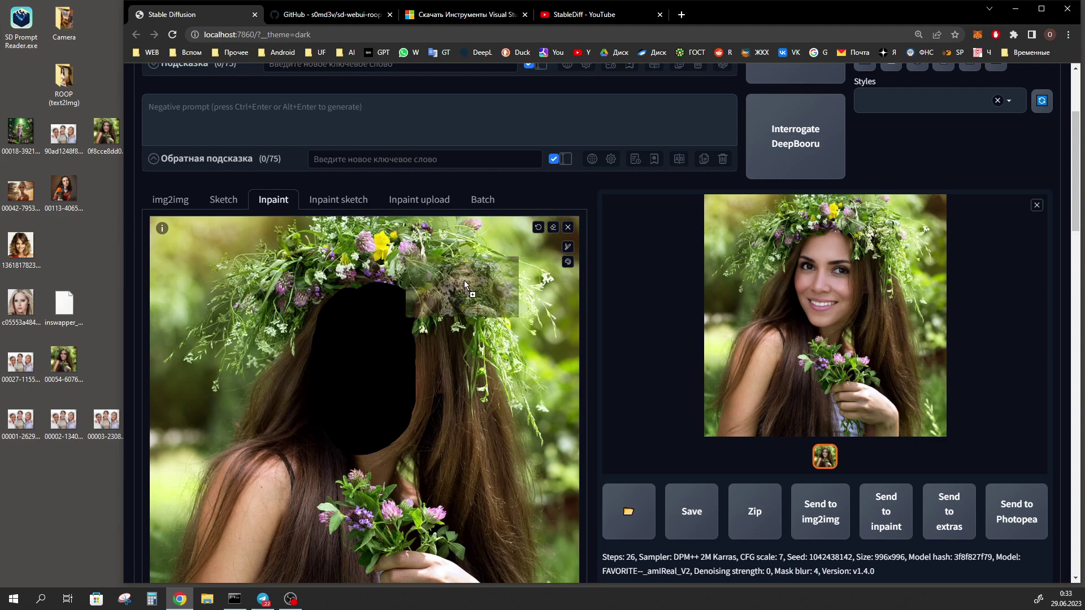
Replace the inpaint source with the generated portrait, mask its face again, and generate a second face swap
key(ctrl+z)
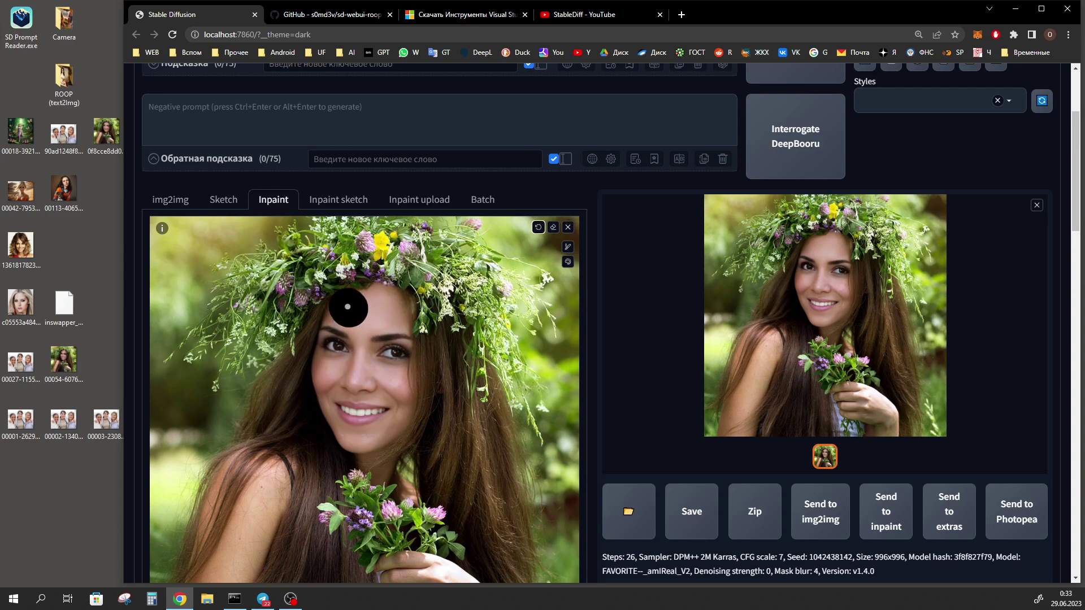
drag(347, 308, 336, 328)
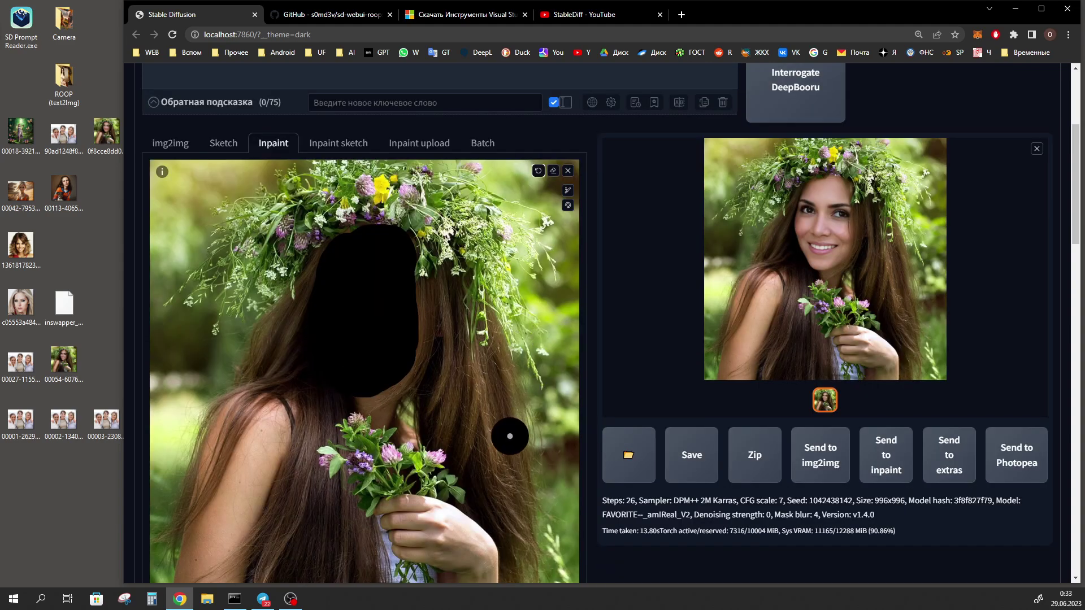
scroll(814, 452, up, 4)
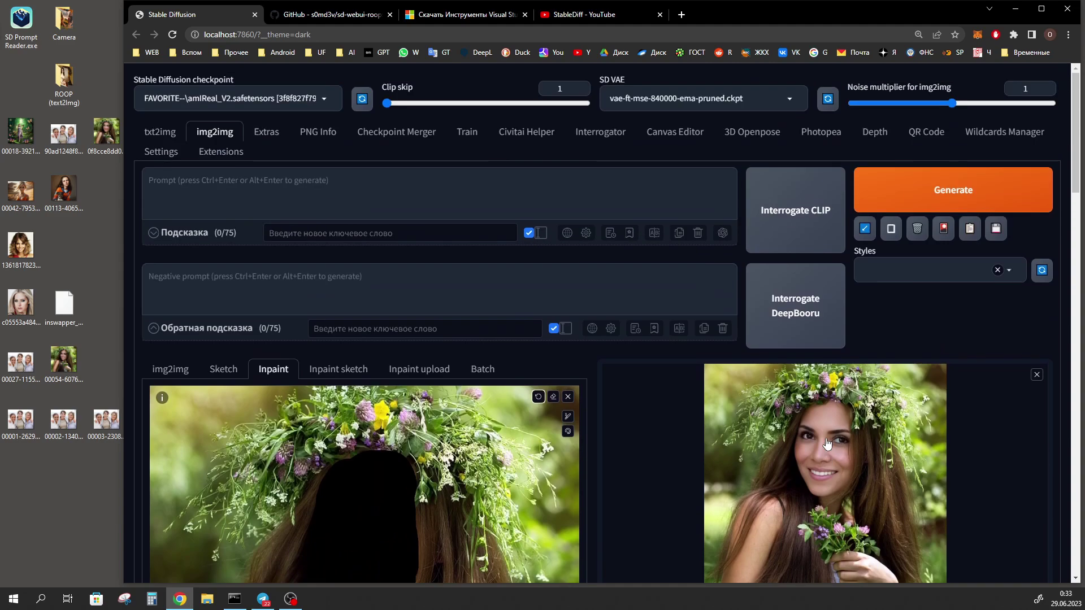
click(972, 193)
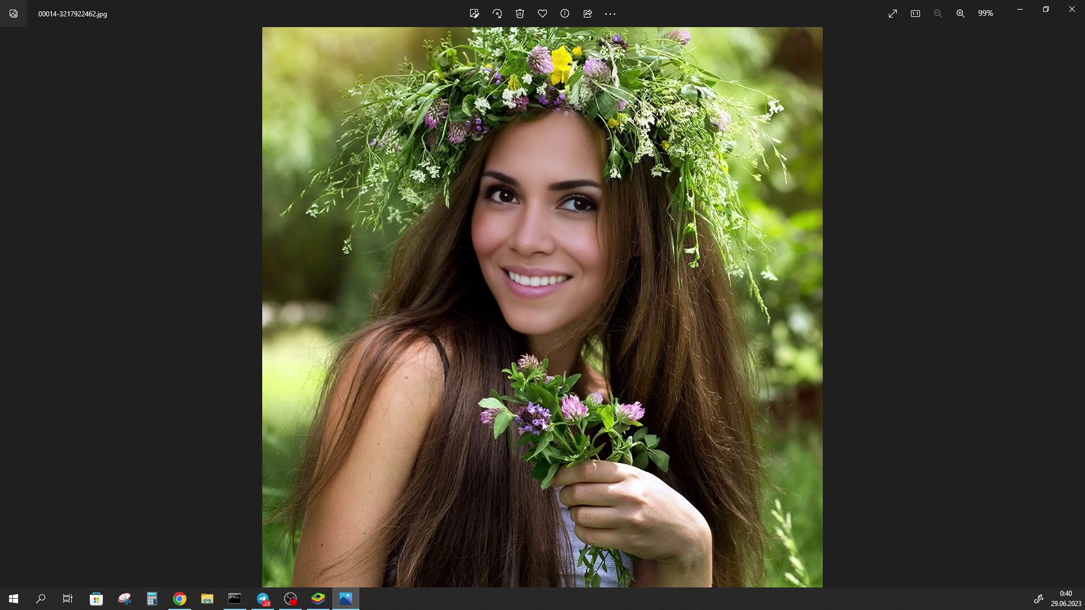
Switch to BlueStacks, import the swapped portrait 00014-3217922462.jpg into the photo enhancer, and enhance it with the "Несколько результатов" option
click(1073, 10)
key(alt+Tab)
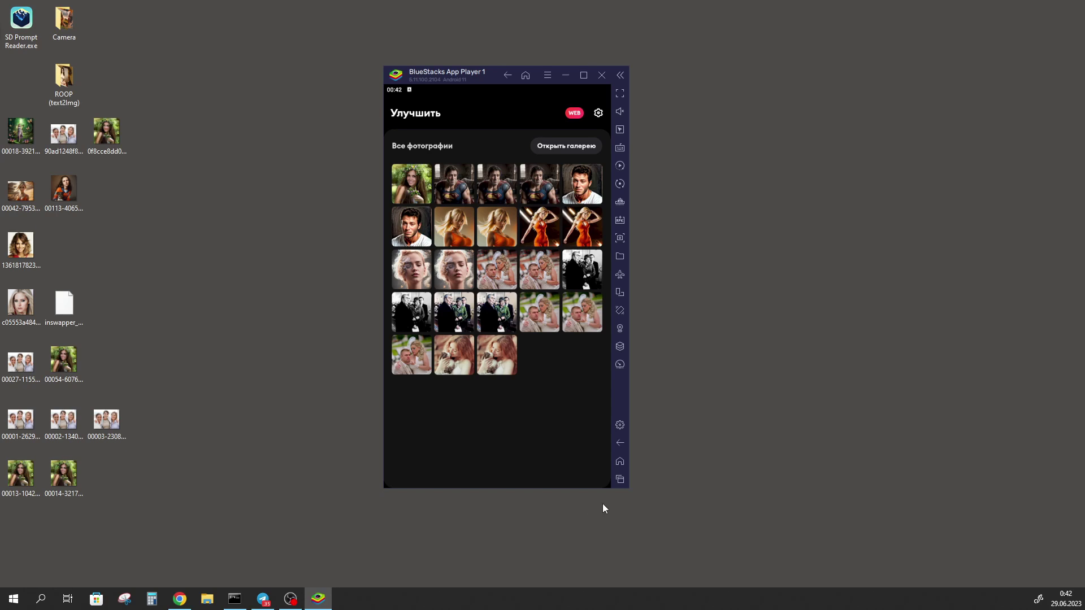
drag(62, 476, 439, 215)
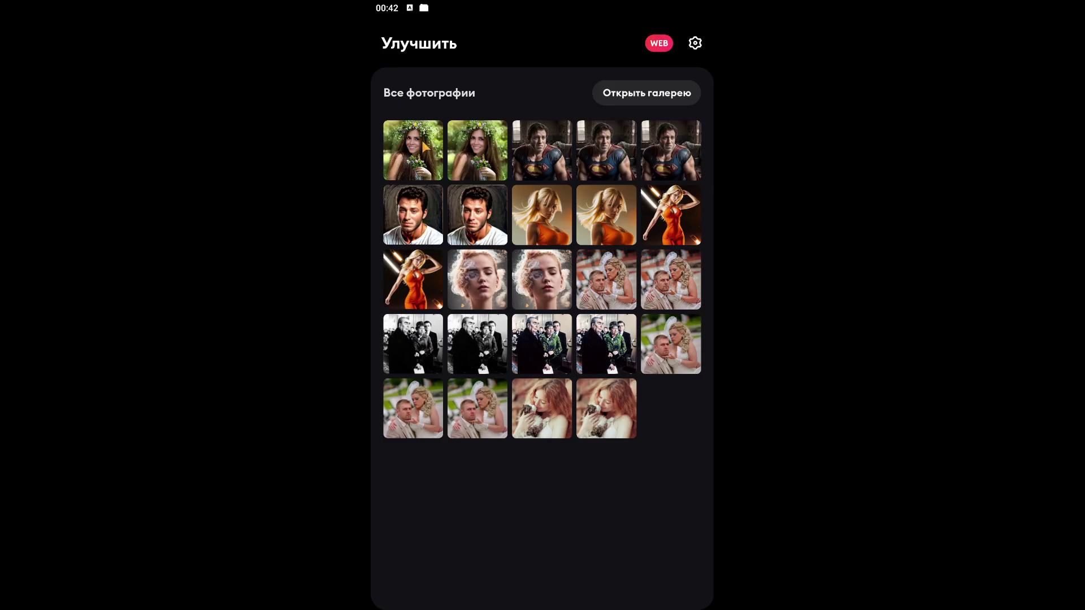
click(421, 183)
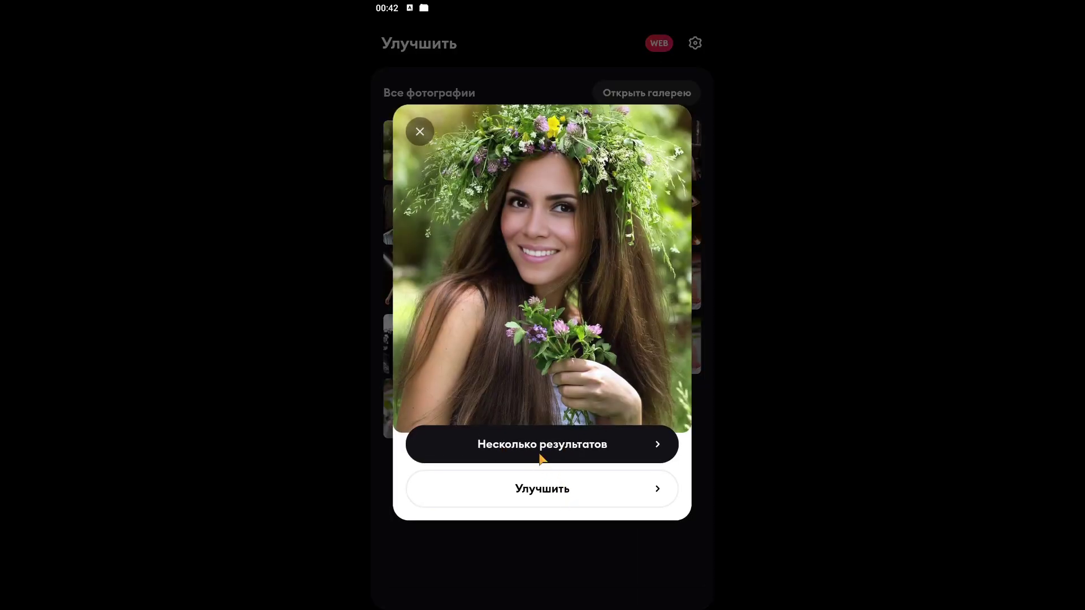
click(603, 452)
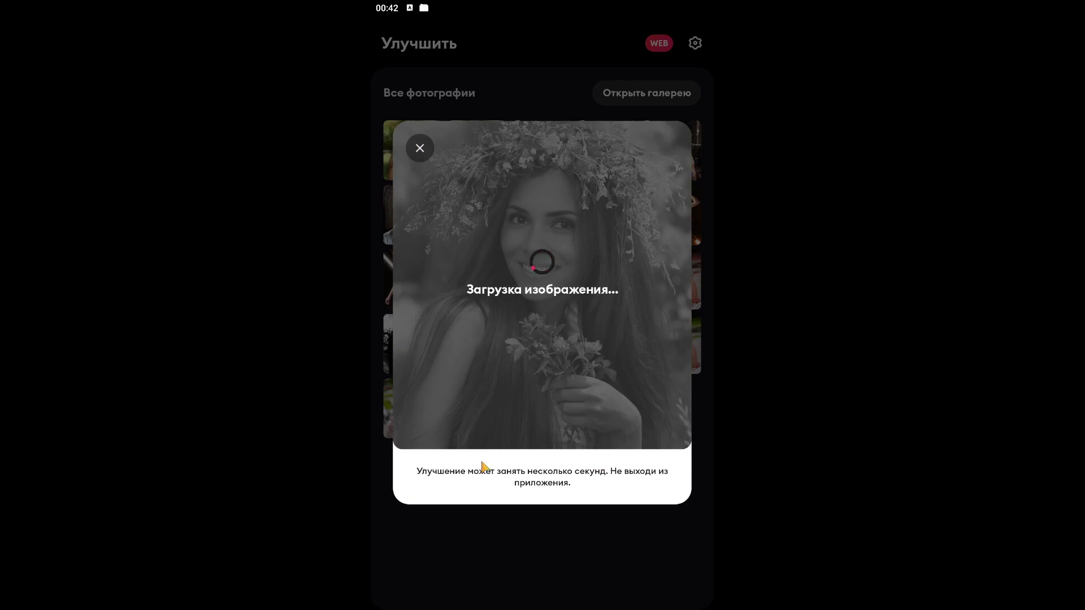